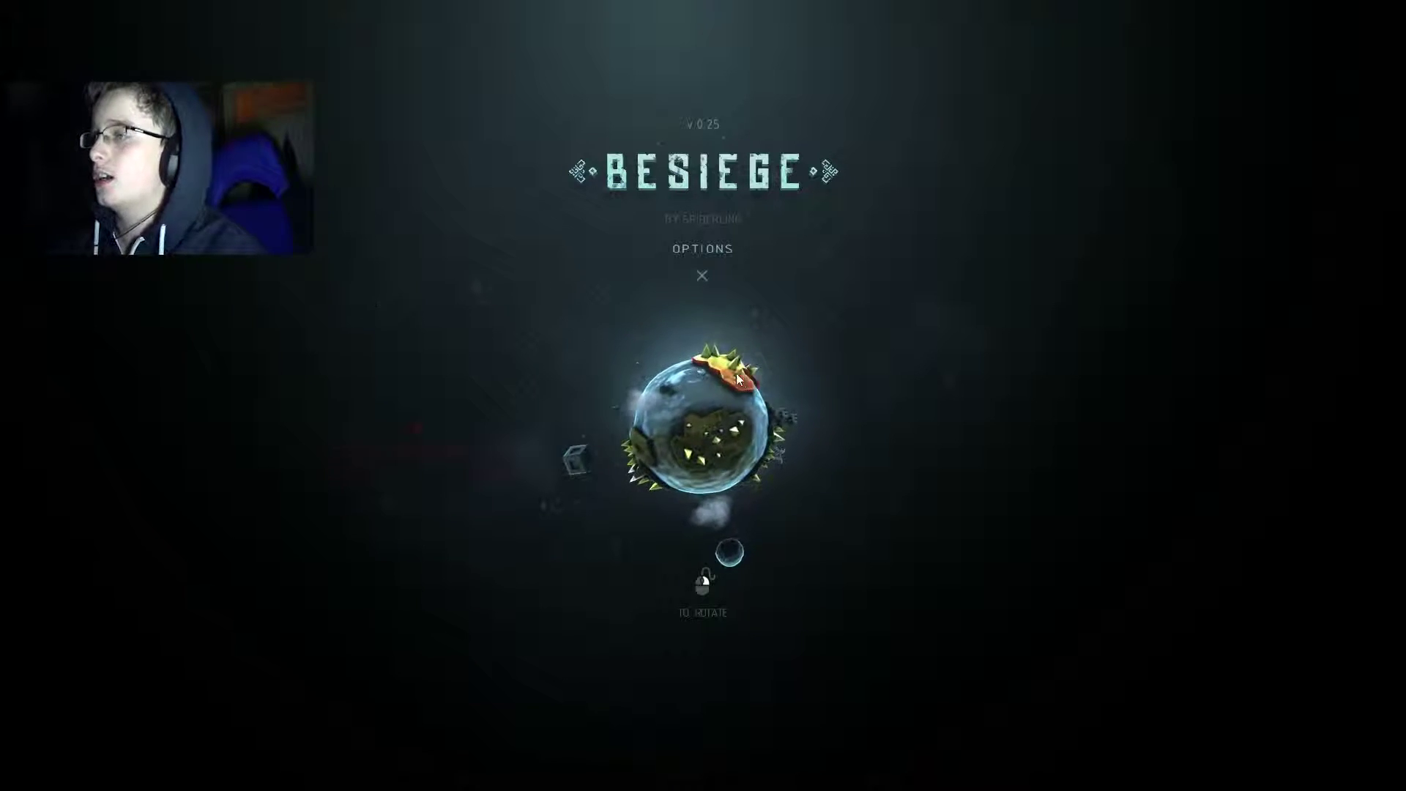
Rotate the title-screen planet to the Sandbox option and enter the sandbox level.
left_click_drag(733, 415, 803, 341)
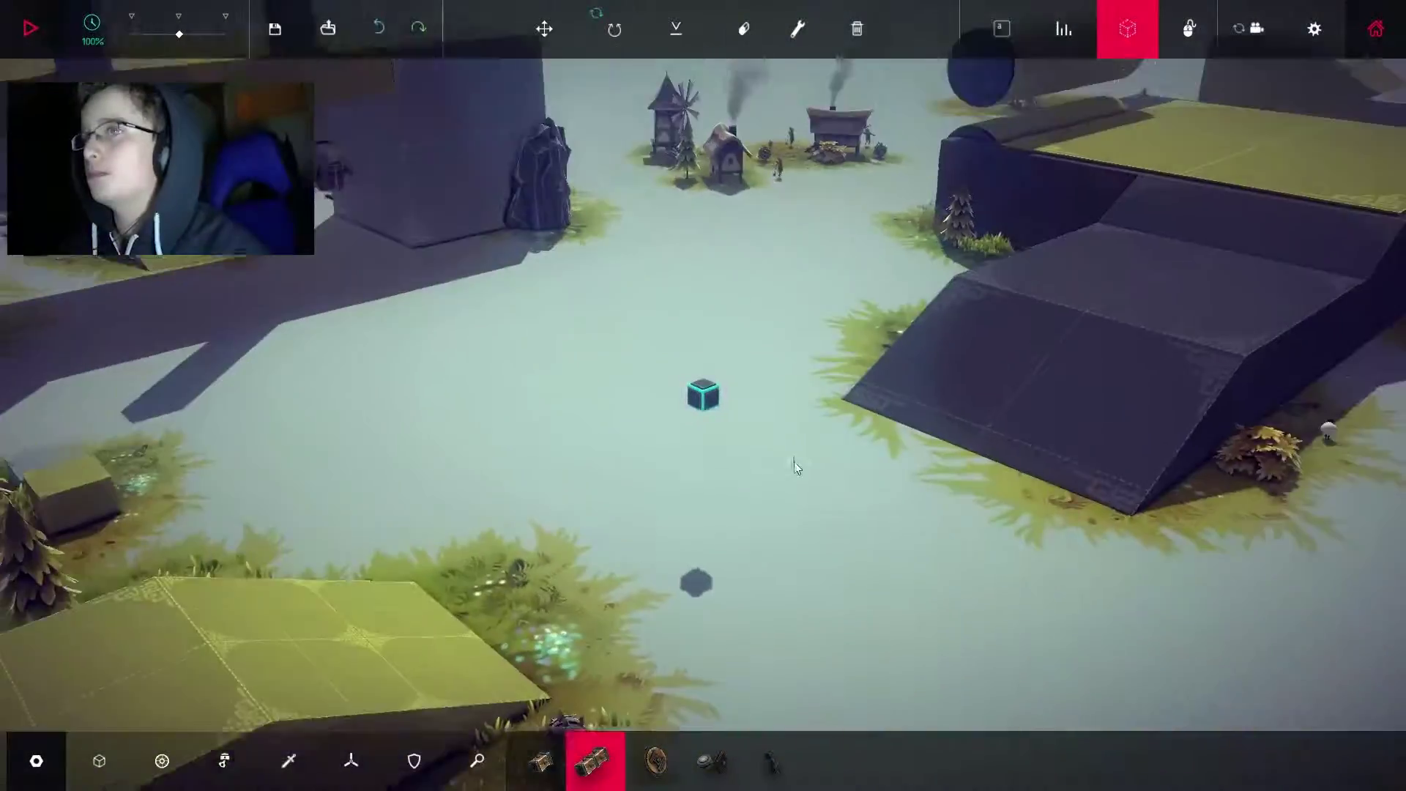
Load the saved BrownRecluse armored vehicle in place of the lone starting block.
left_click_drag(728, 427, 774, 463)
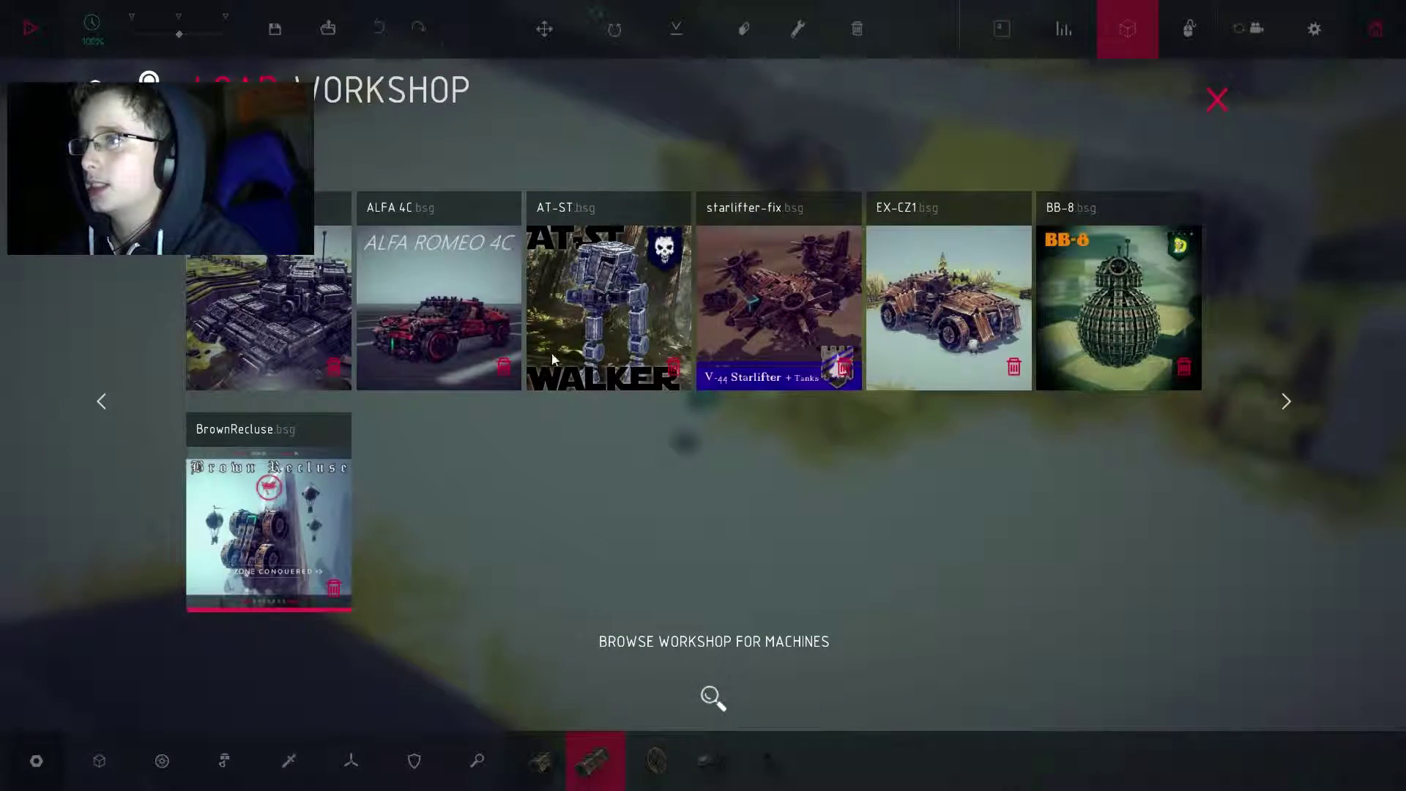
left_click(314, 532)
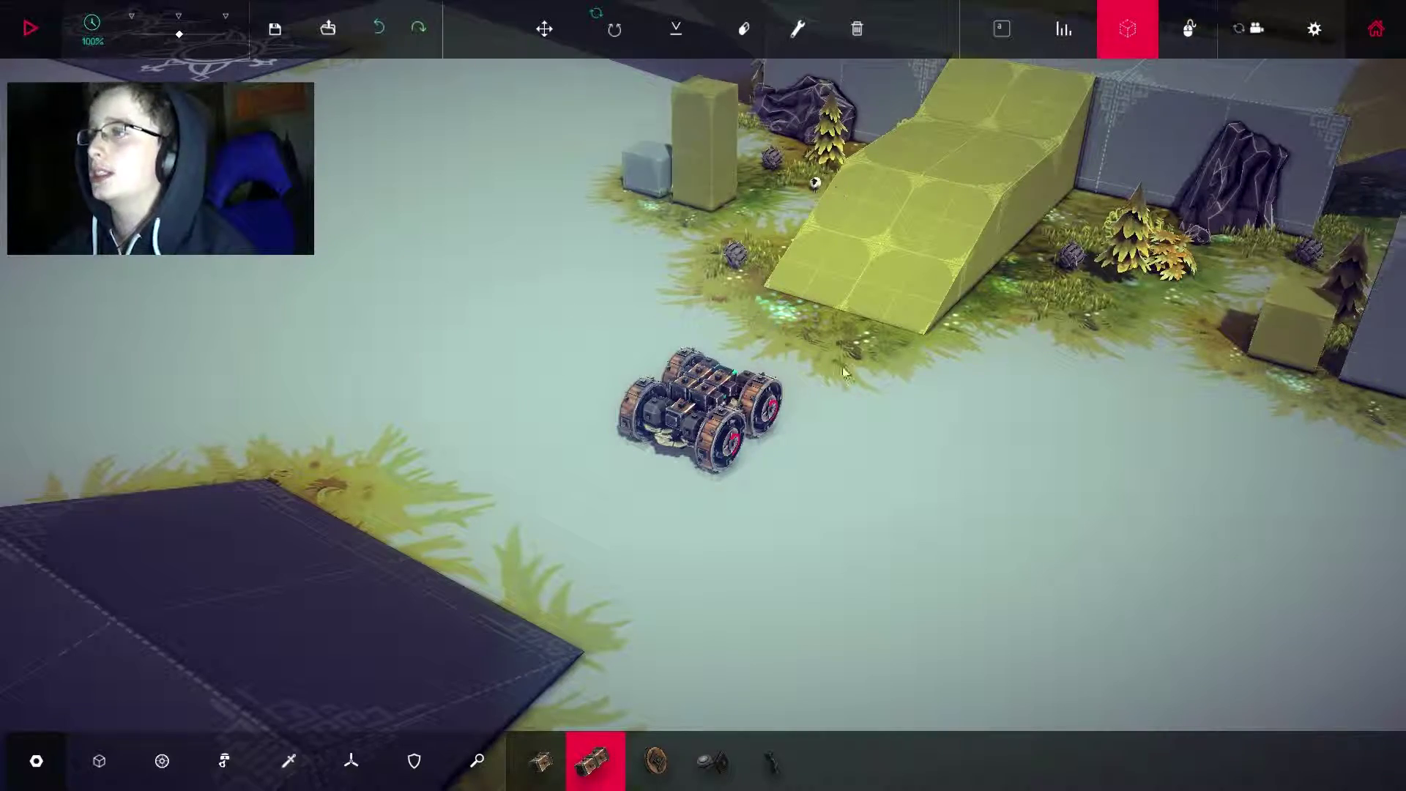
From a camera behind it, run BrownRecluse up the ramp and into the boulders.
key("f")
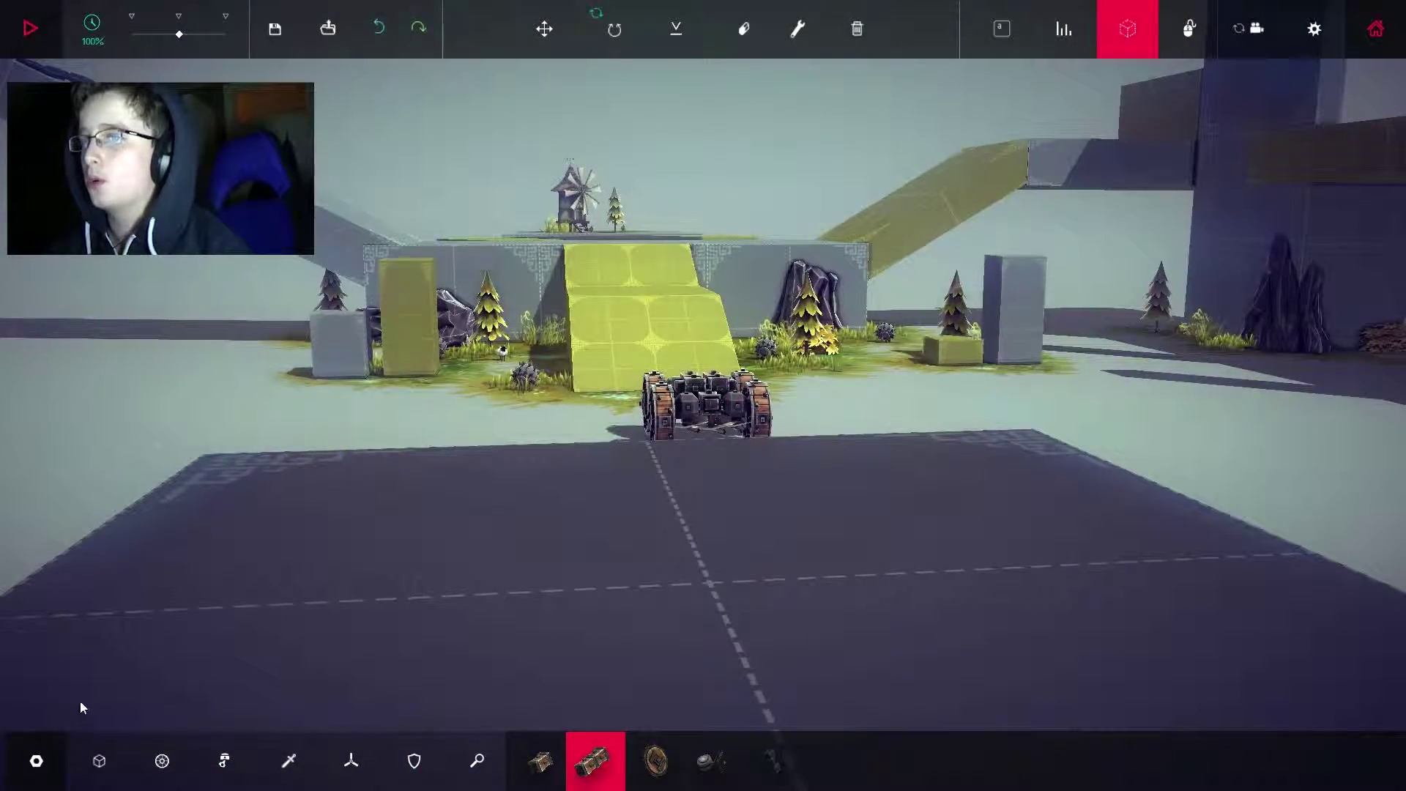
left_click_drag(620, 288, 845, 345)
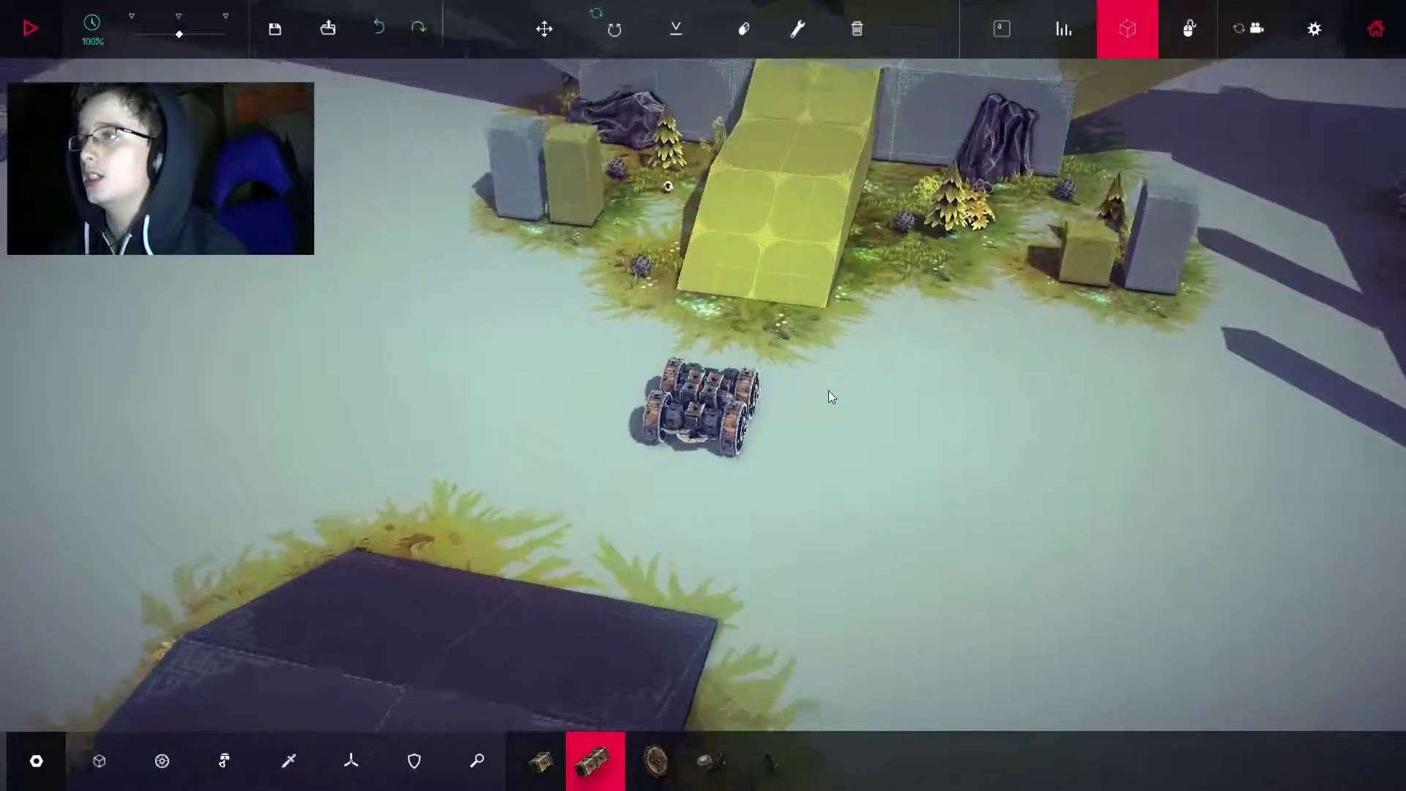
scroll(829, 389, "up", 5)
scroll(835, 390, "down", 5)
left_click_drag(847, 374, 862, 318)
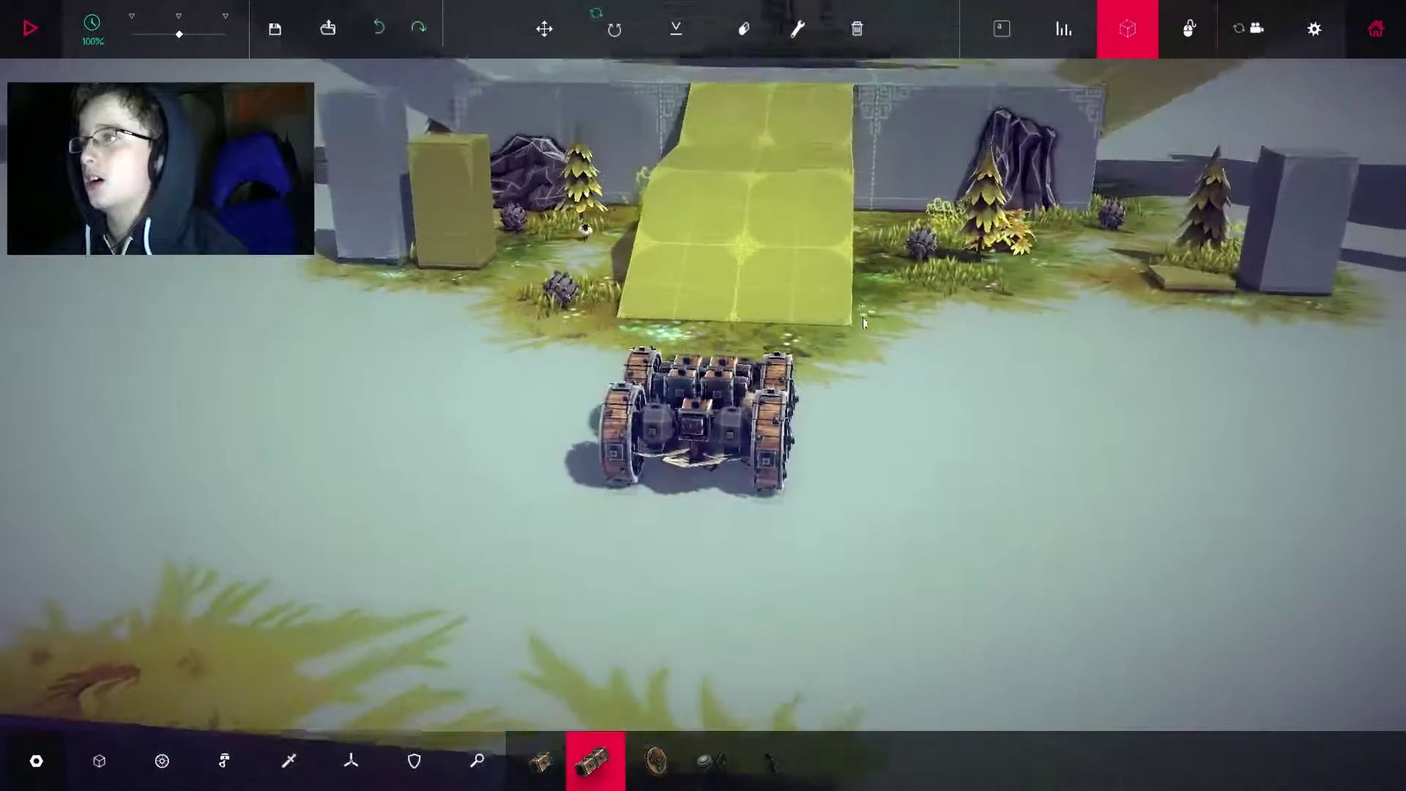
key("space")
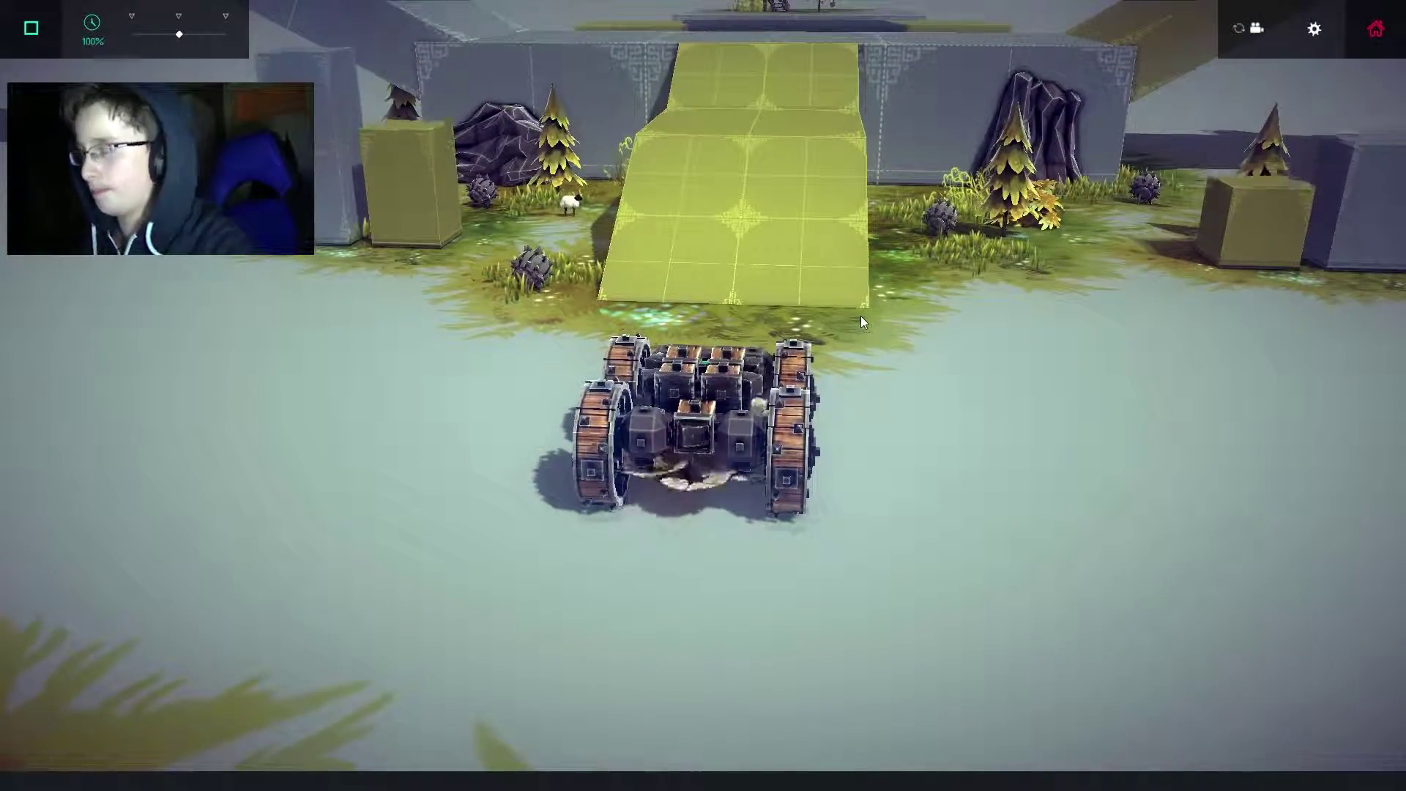
key("Up")
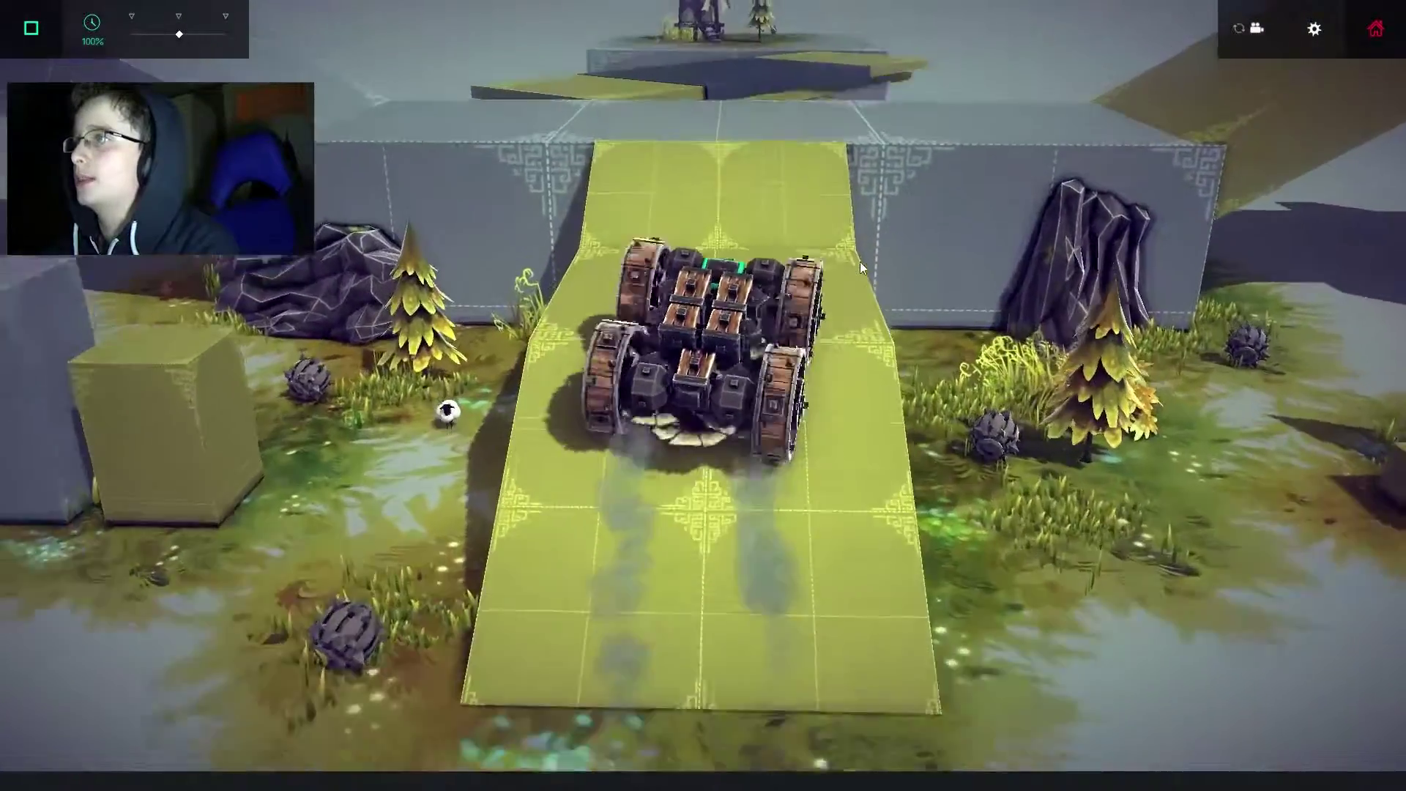
key("Up")
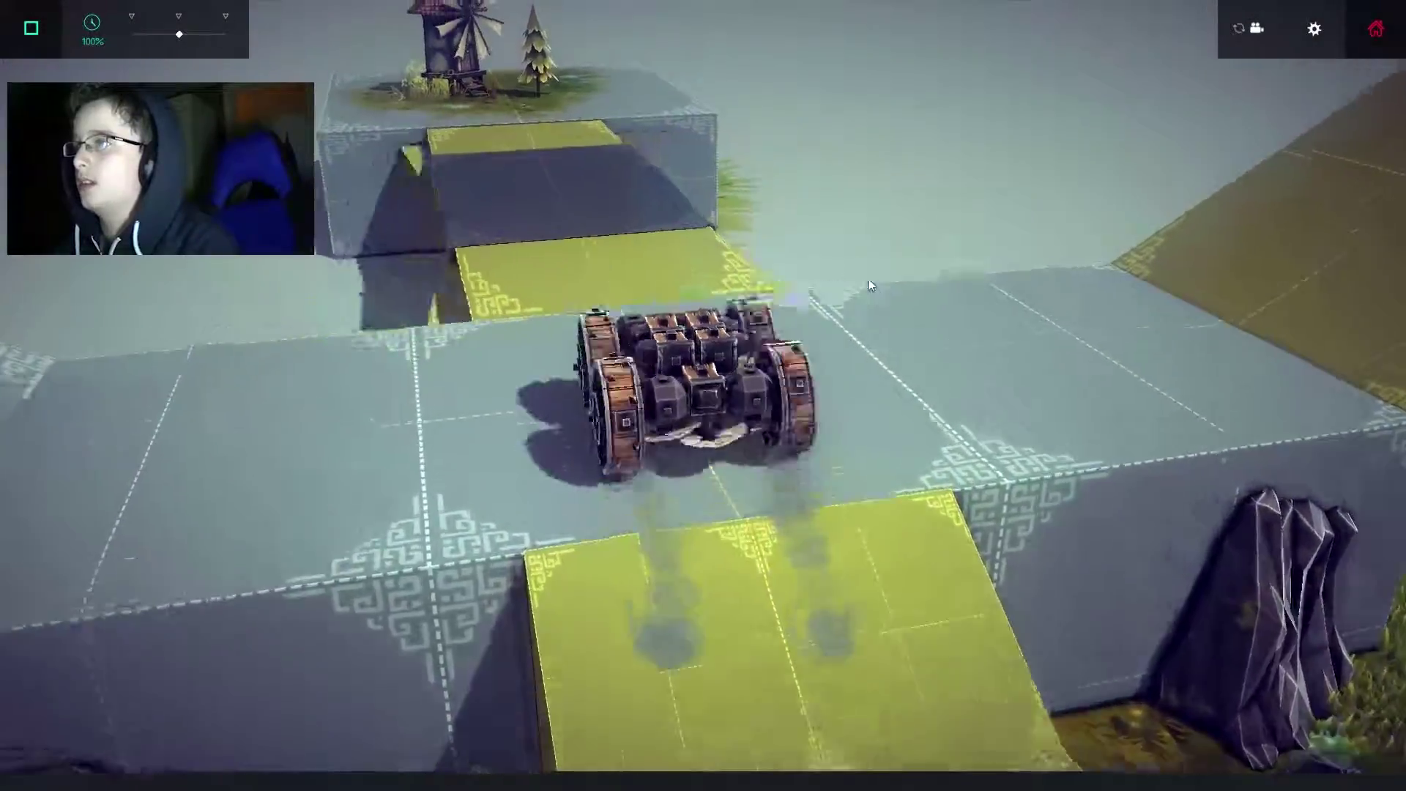
key("Up")
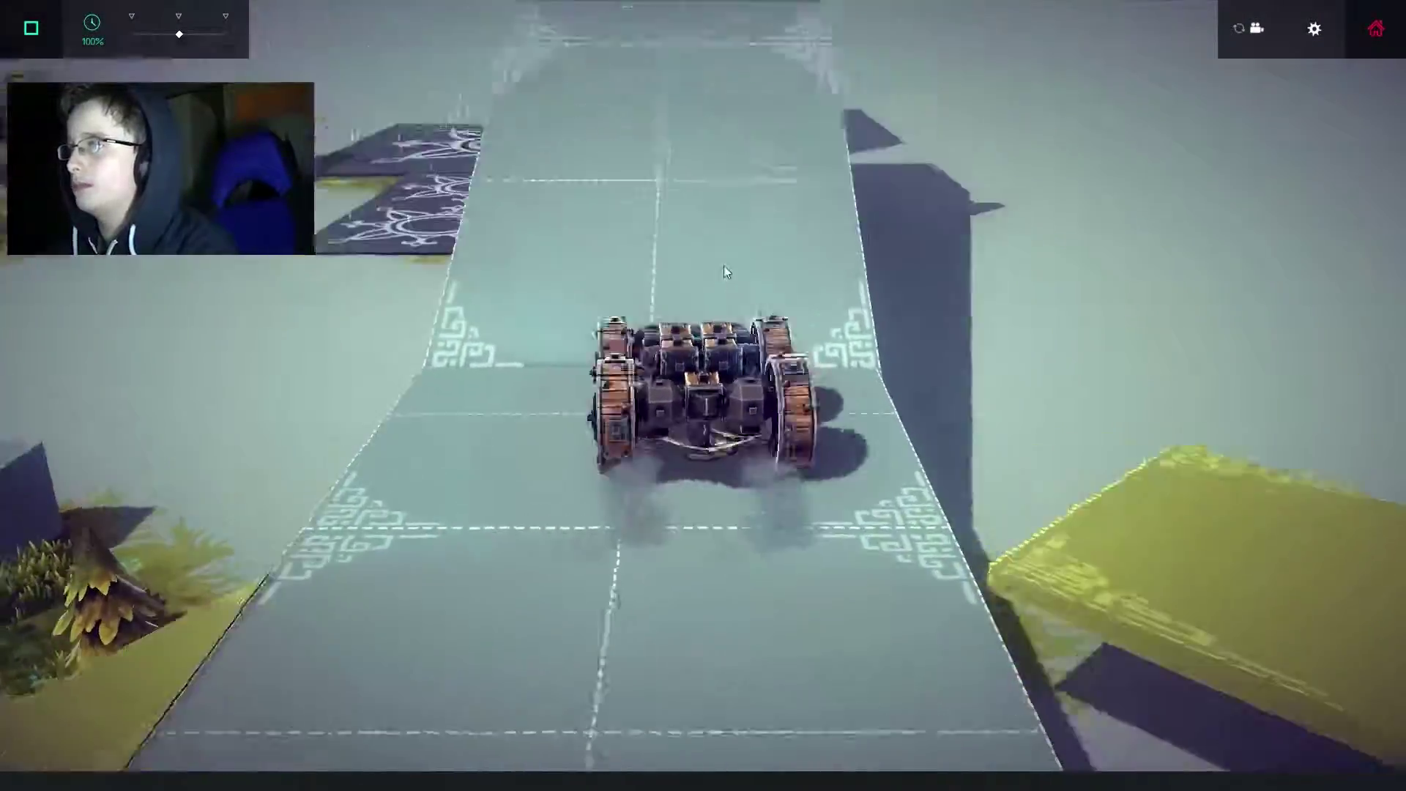
key("Up")
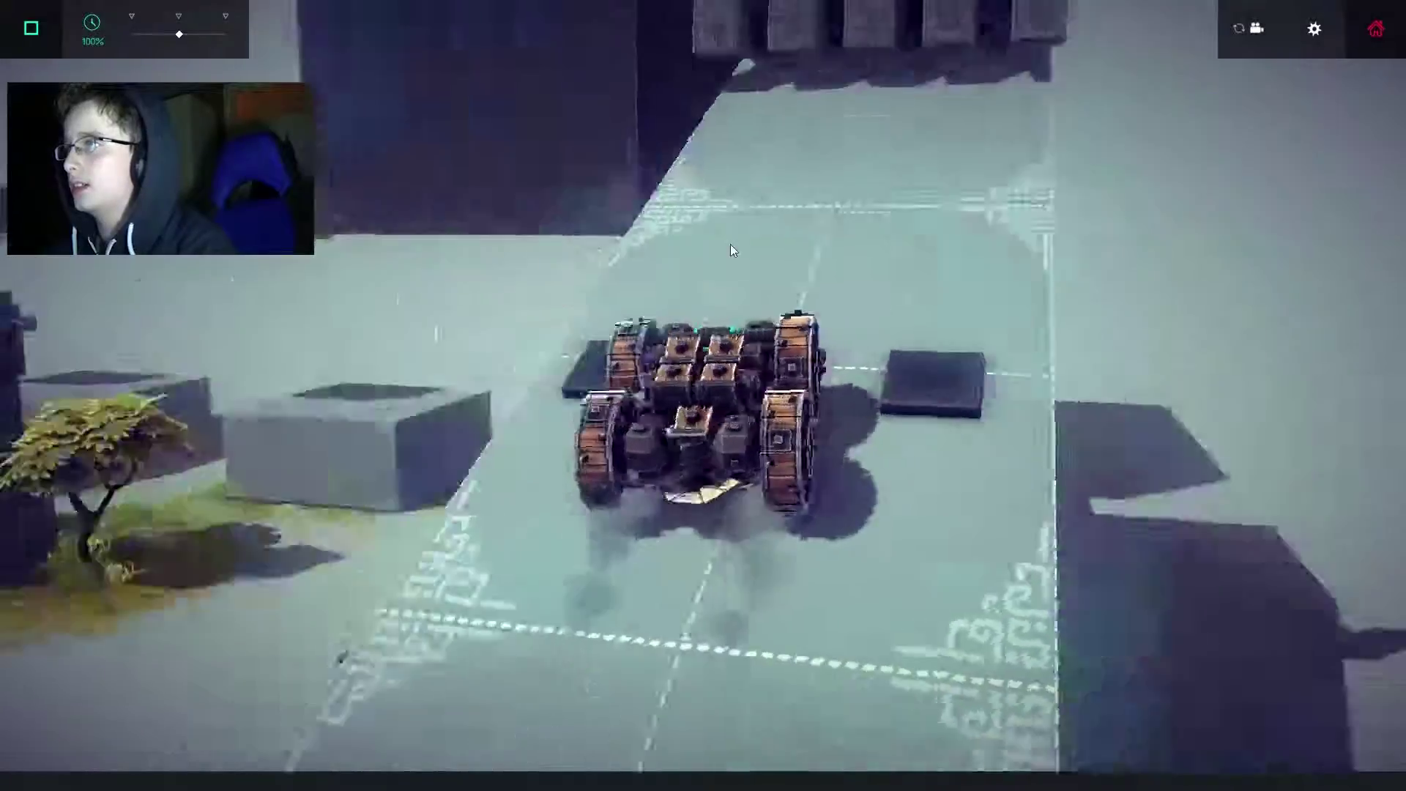
key("Up")
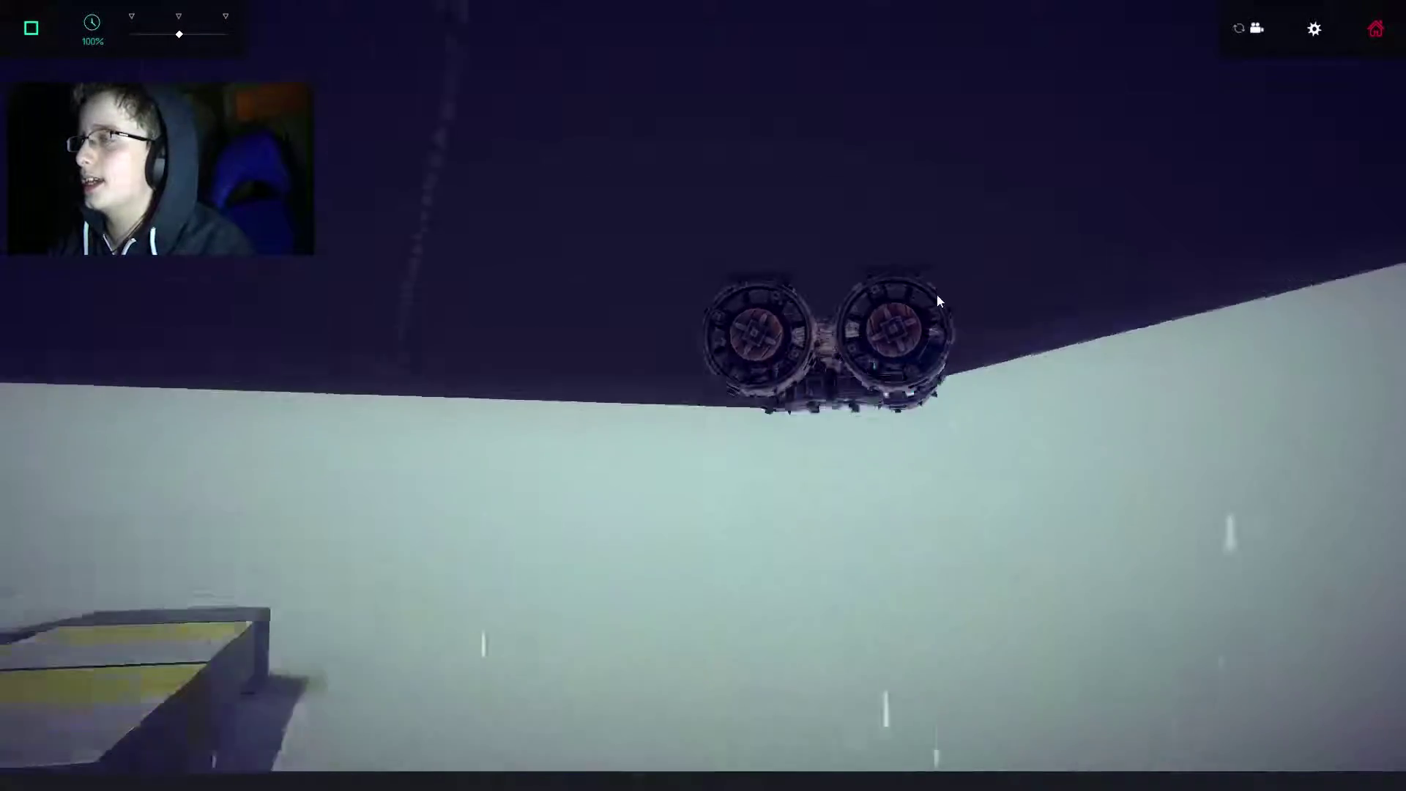
Reset and rerun the wooden car's simulation twice, then switch Zero G off.
key("space")
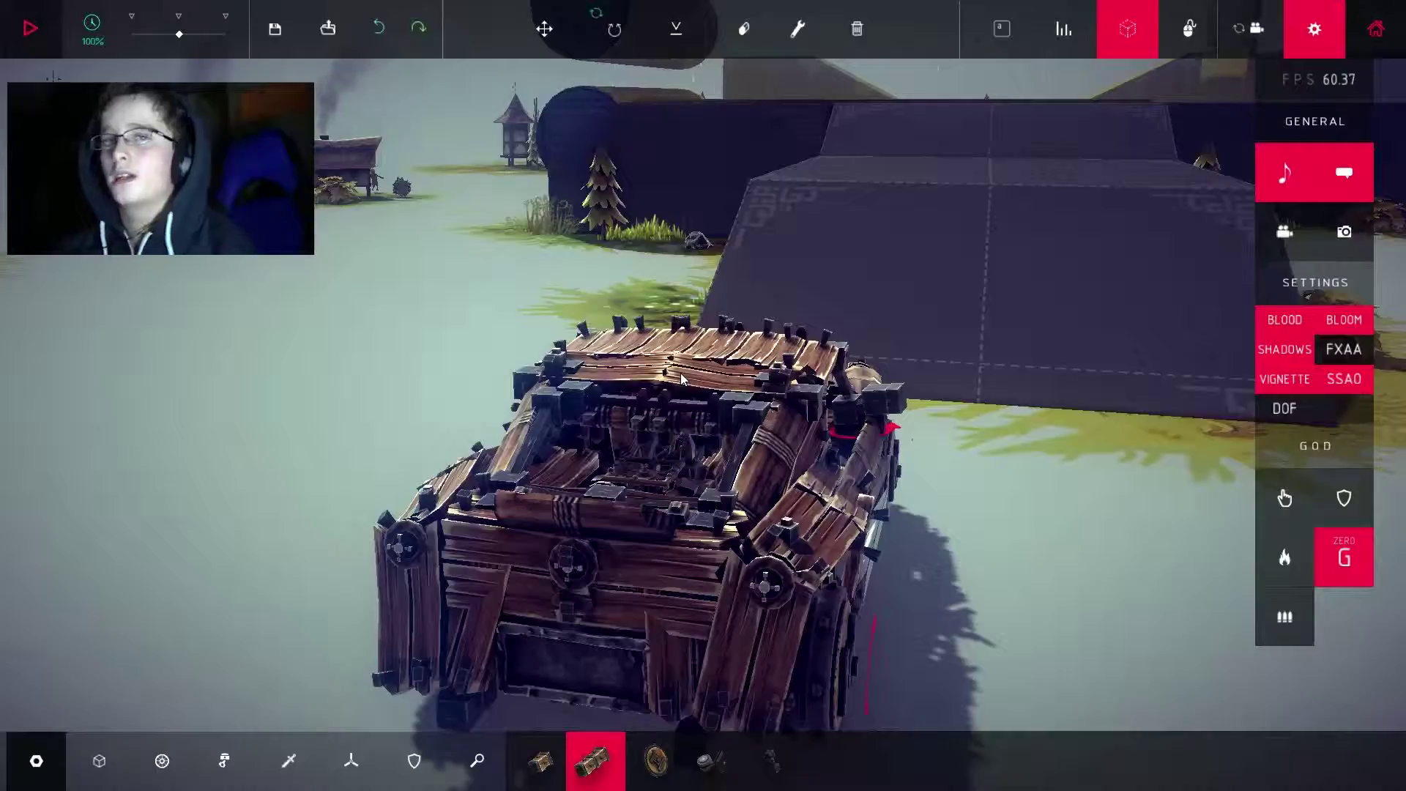
key("space")
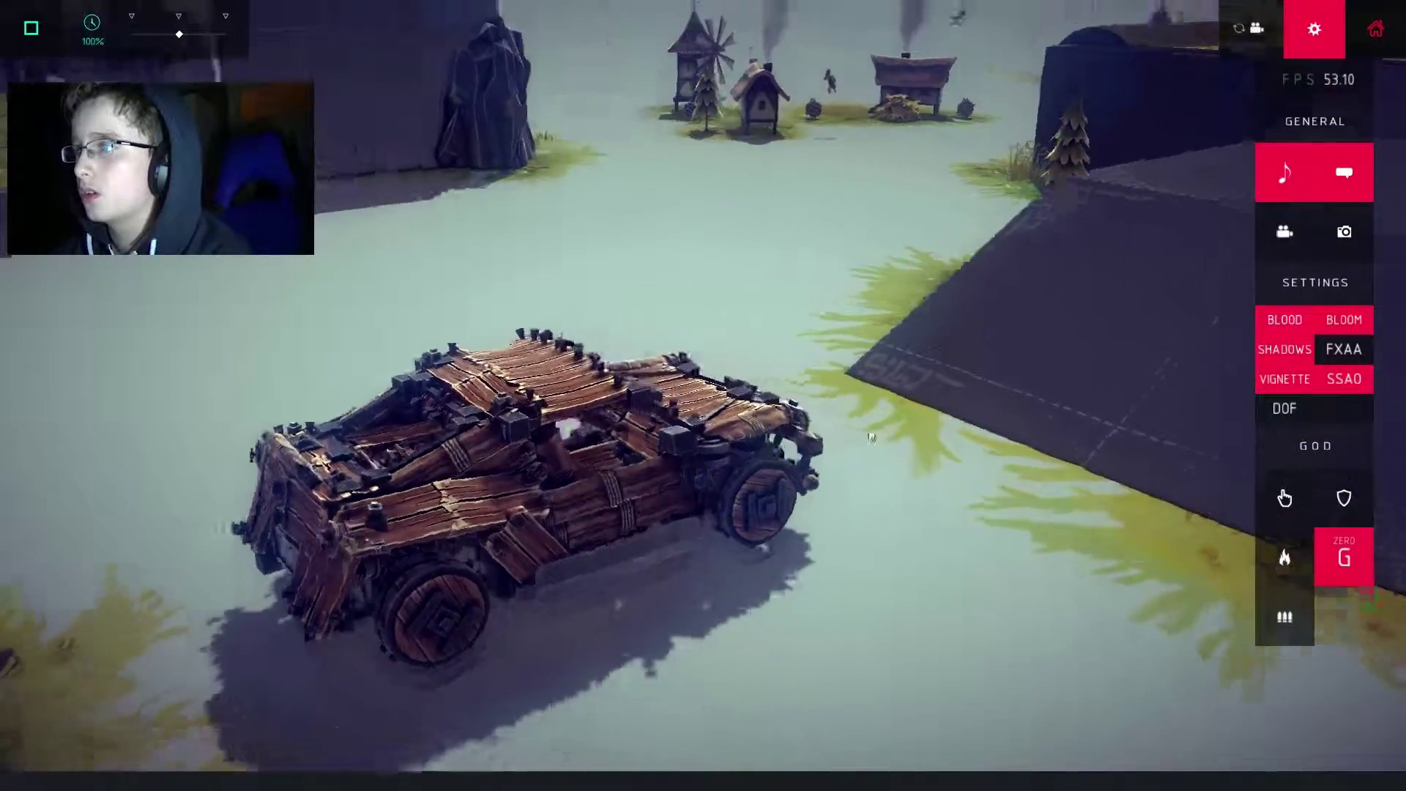
key("space")
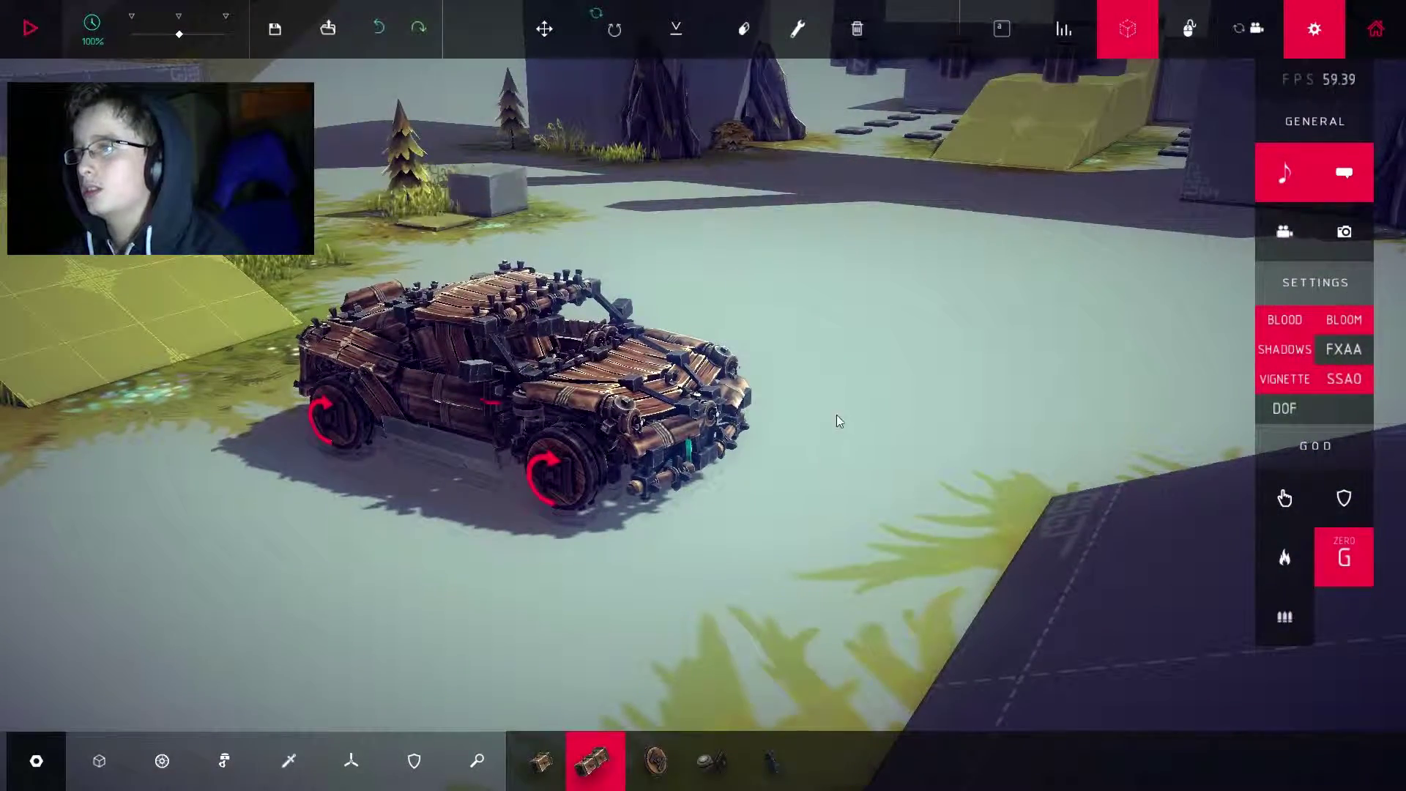
key("space")
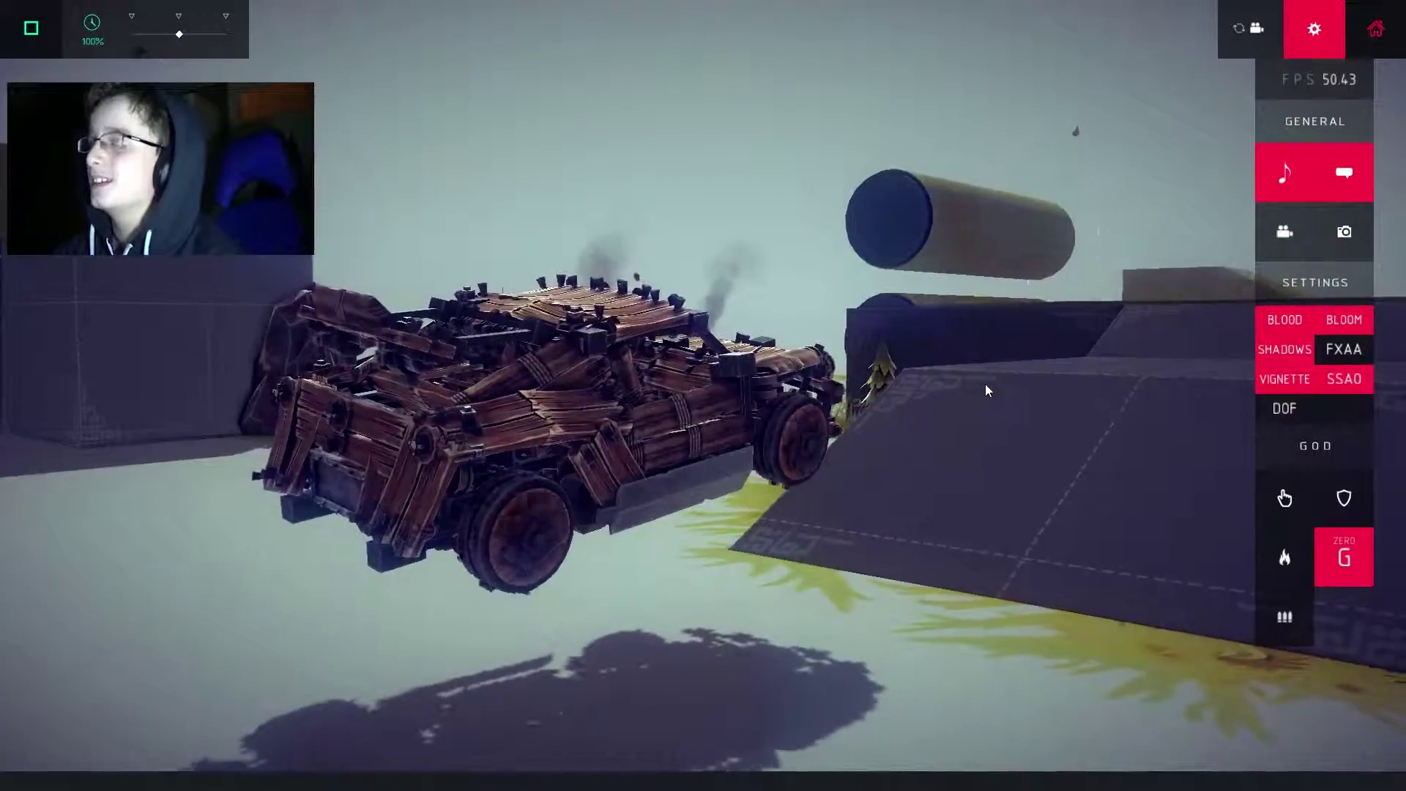
left_click(1347, 538)
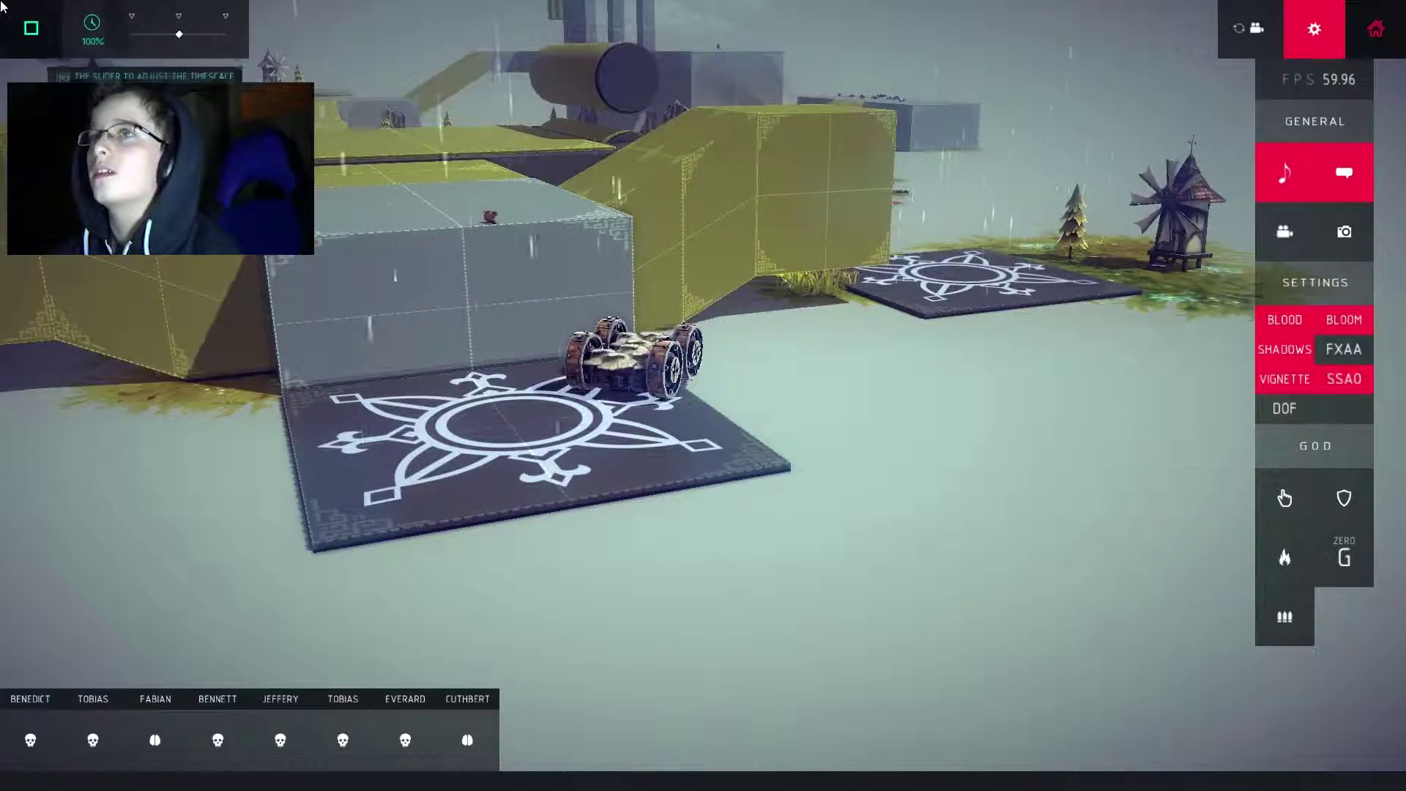
Stop the simulation to return to build mode beside the island.
left_click(32, 31)
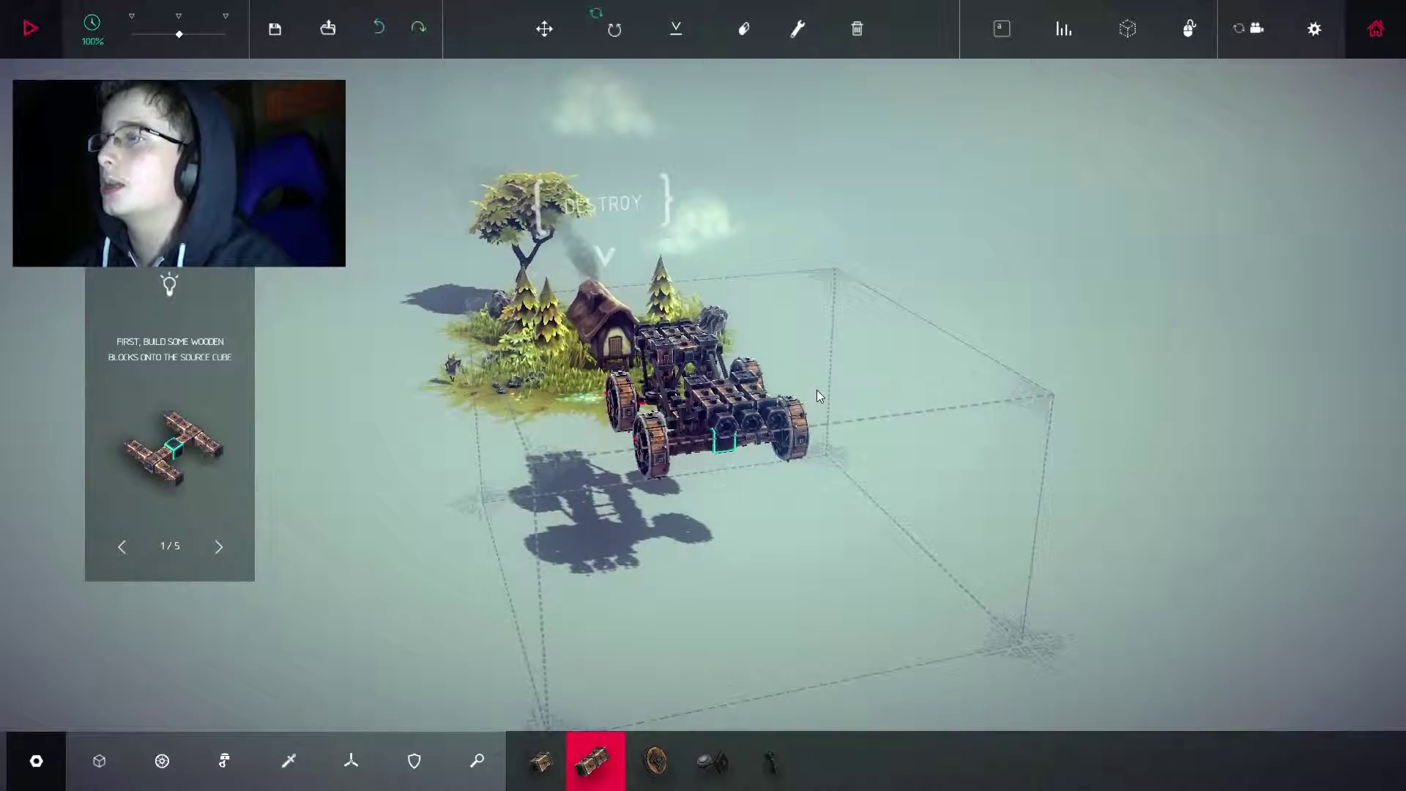
Run the wheeled machine against the island, orbiting the camera to follow the attack.
key("space")
mouse_move(782, 404)
left_mouse_down()
mouse_move(740, 395)
mouse_move(861, 381)
left_mouse_up()
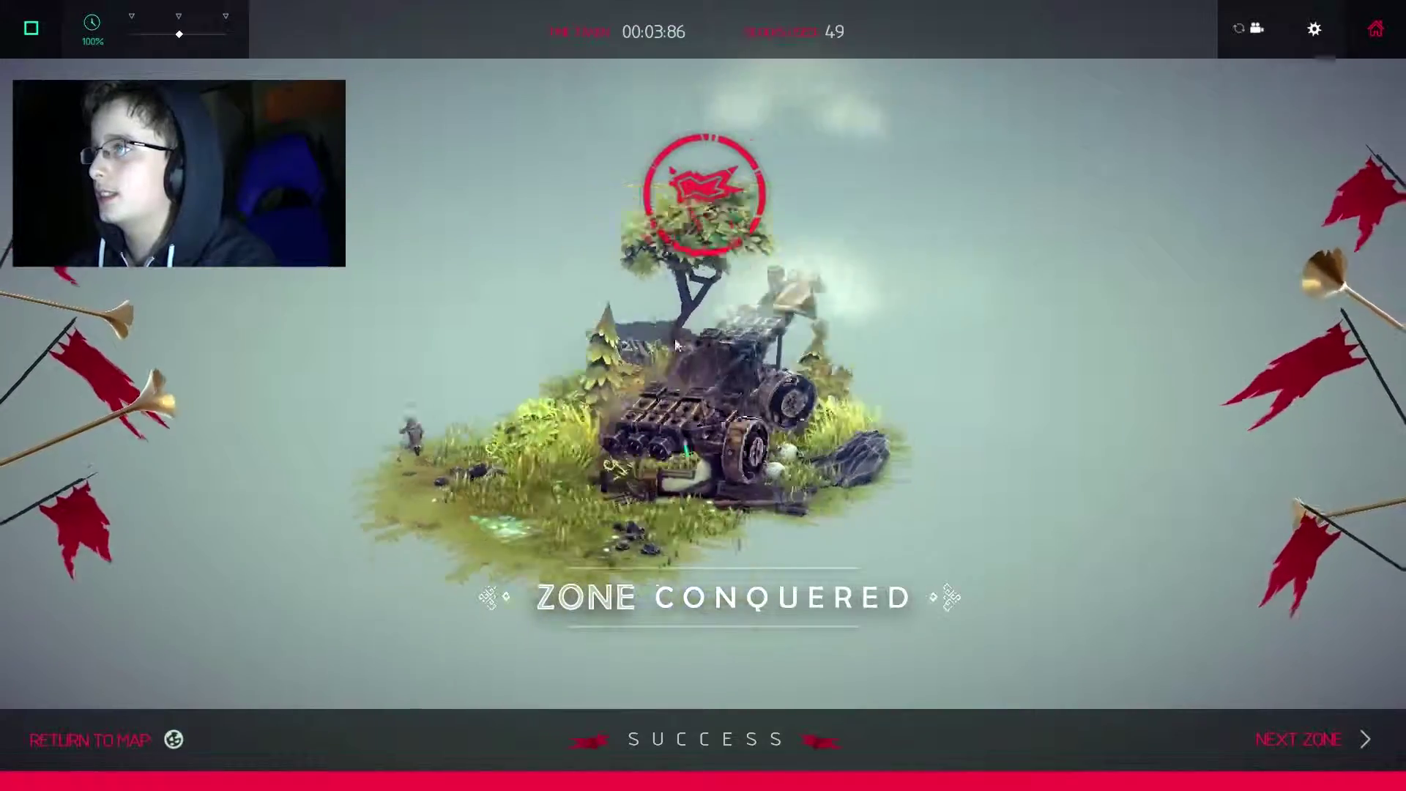
left_click_drag(507, 340, 816, 479)
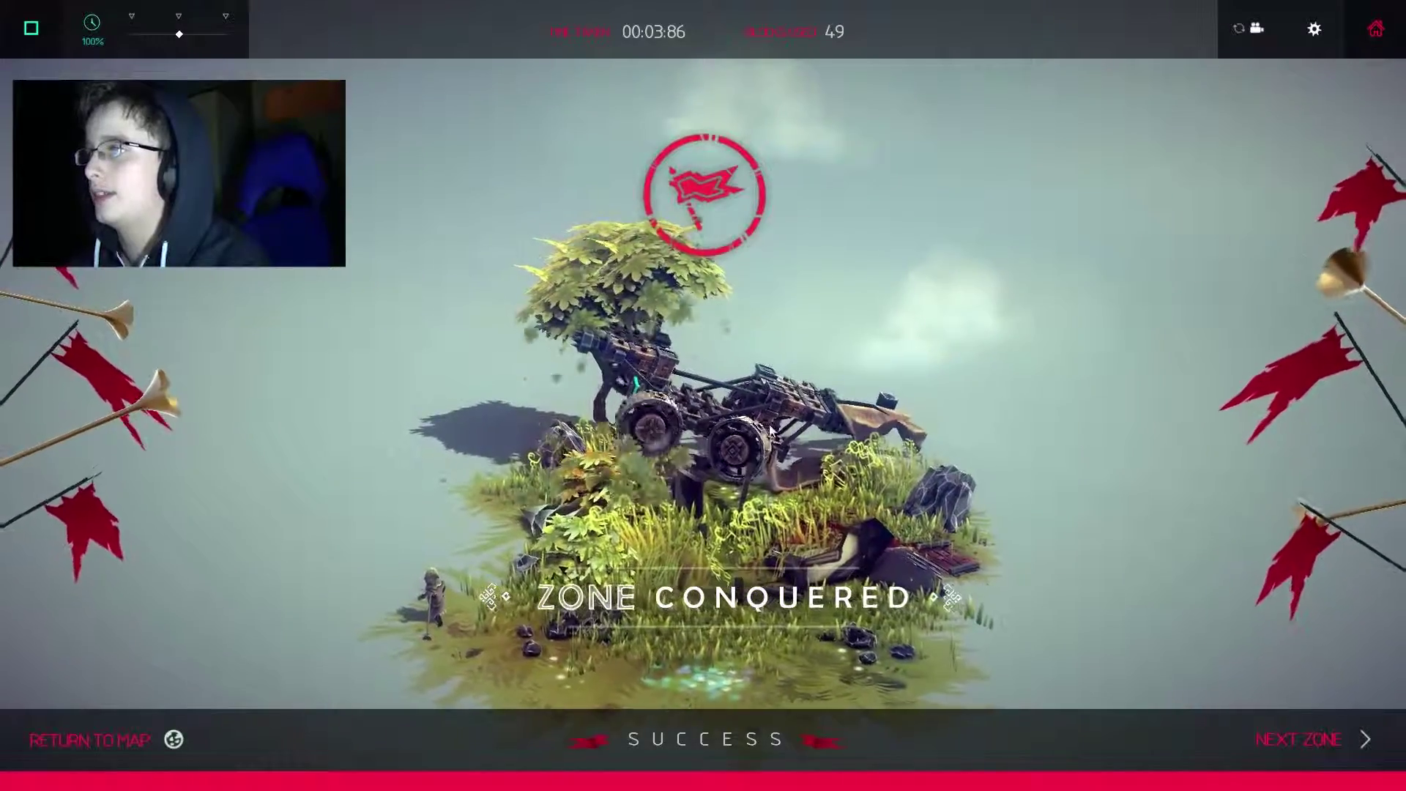
Dismiss the Zone Conquered screen and fire the cannons at the windmill island.
left_click(34, 30)
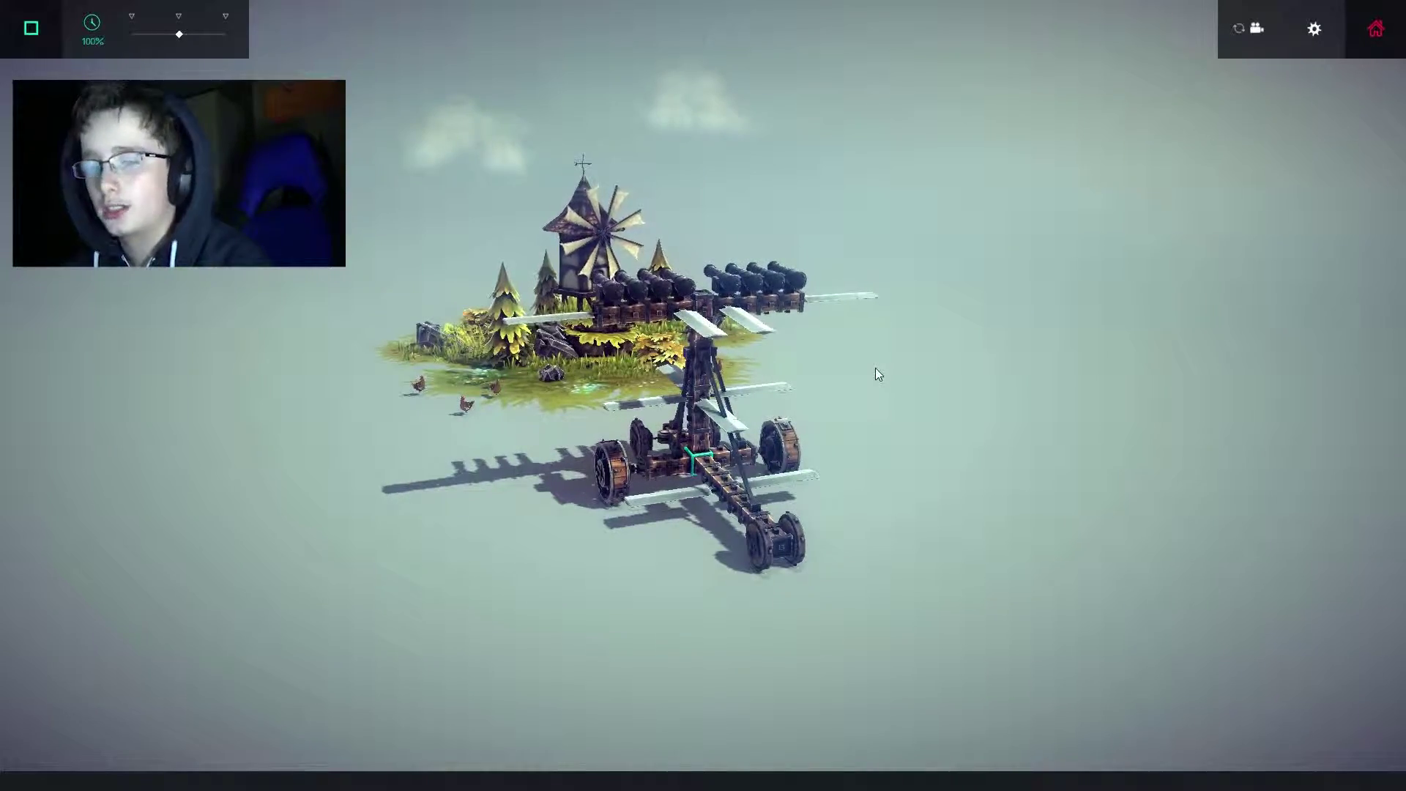
key("c")
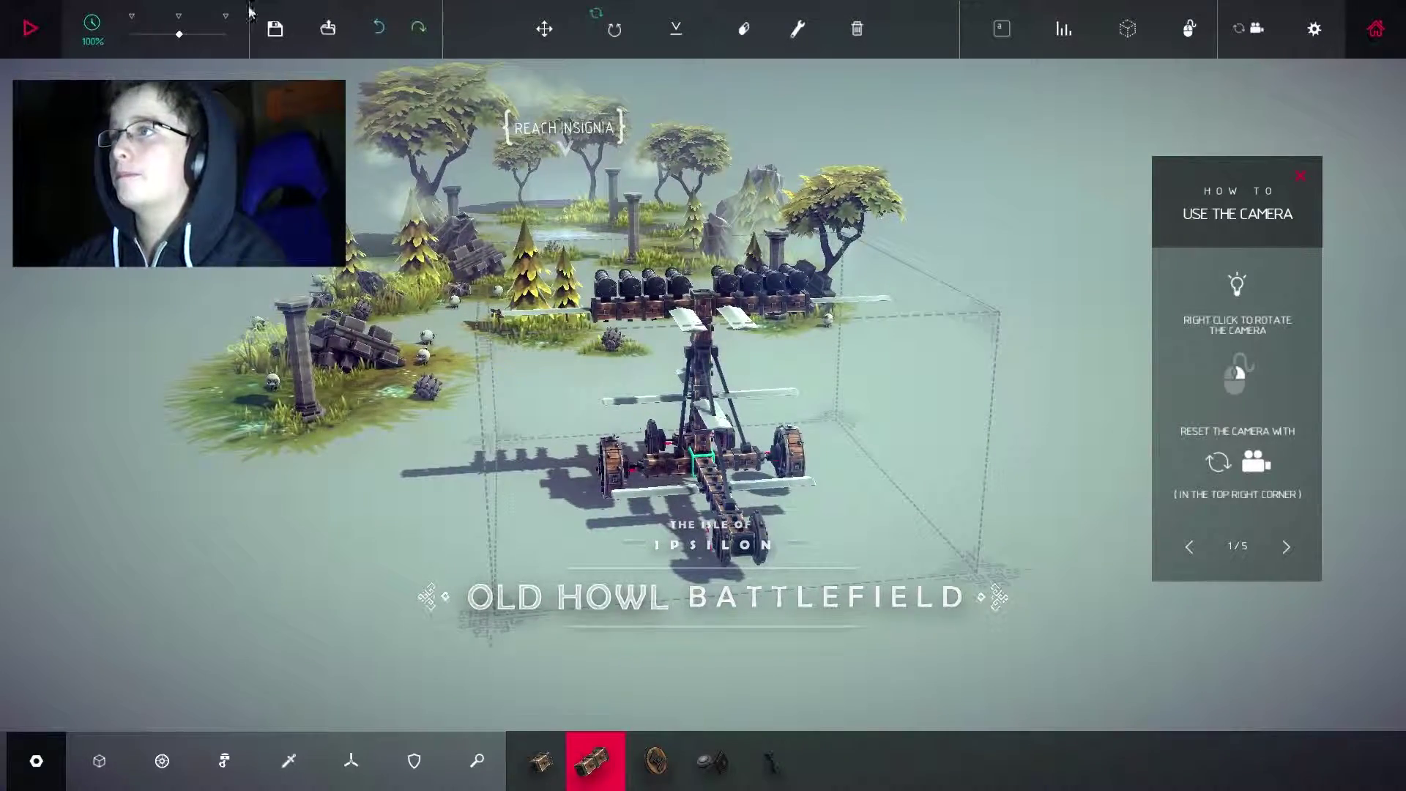
Pick a compact four-wheeled machine from the subscribed Workshop machines, then close the browser.
left_click(287, 49)
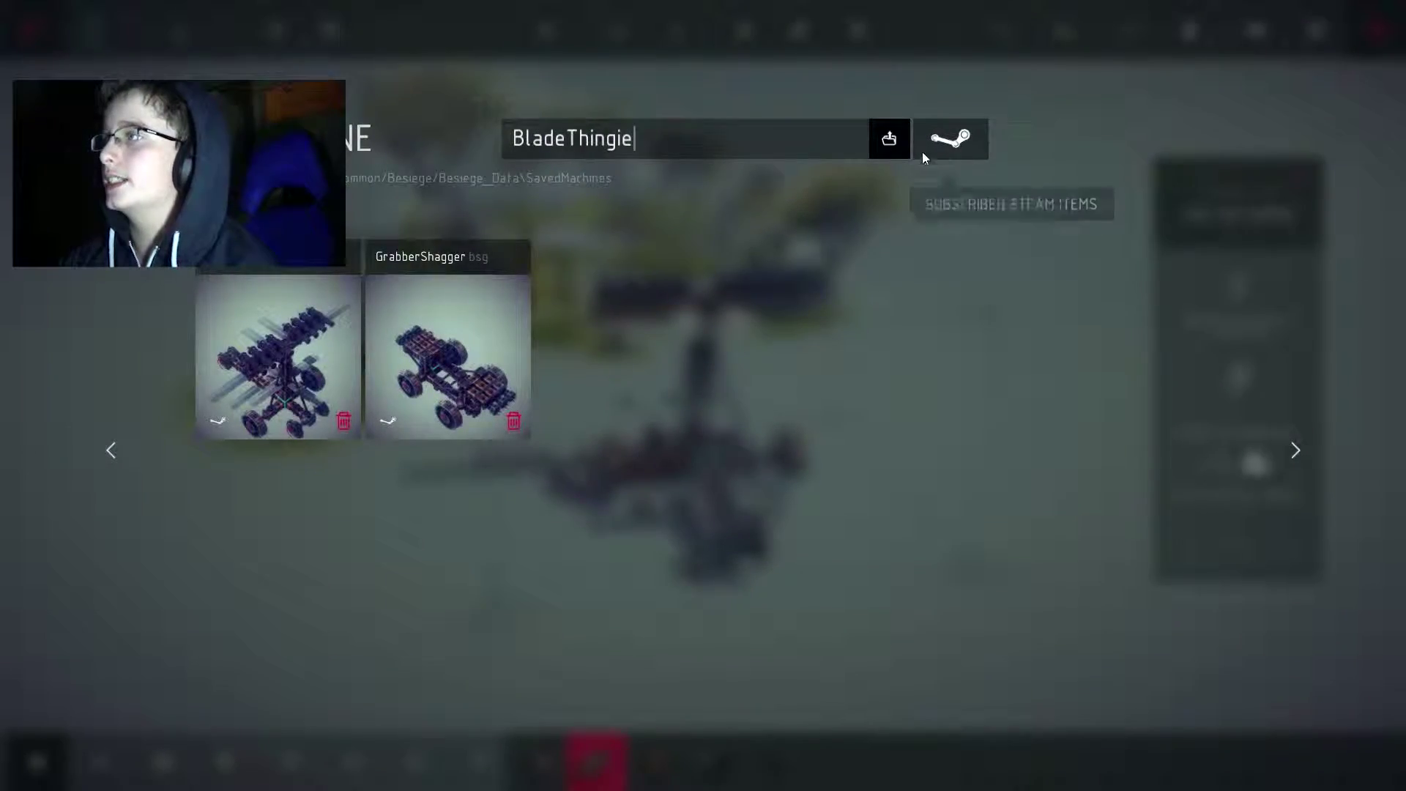
left_click(936, 138)
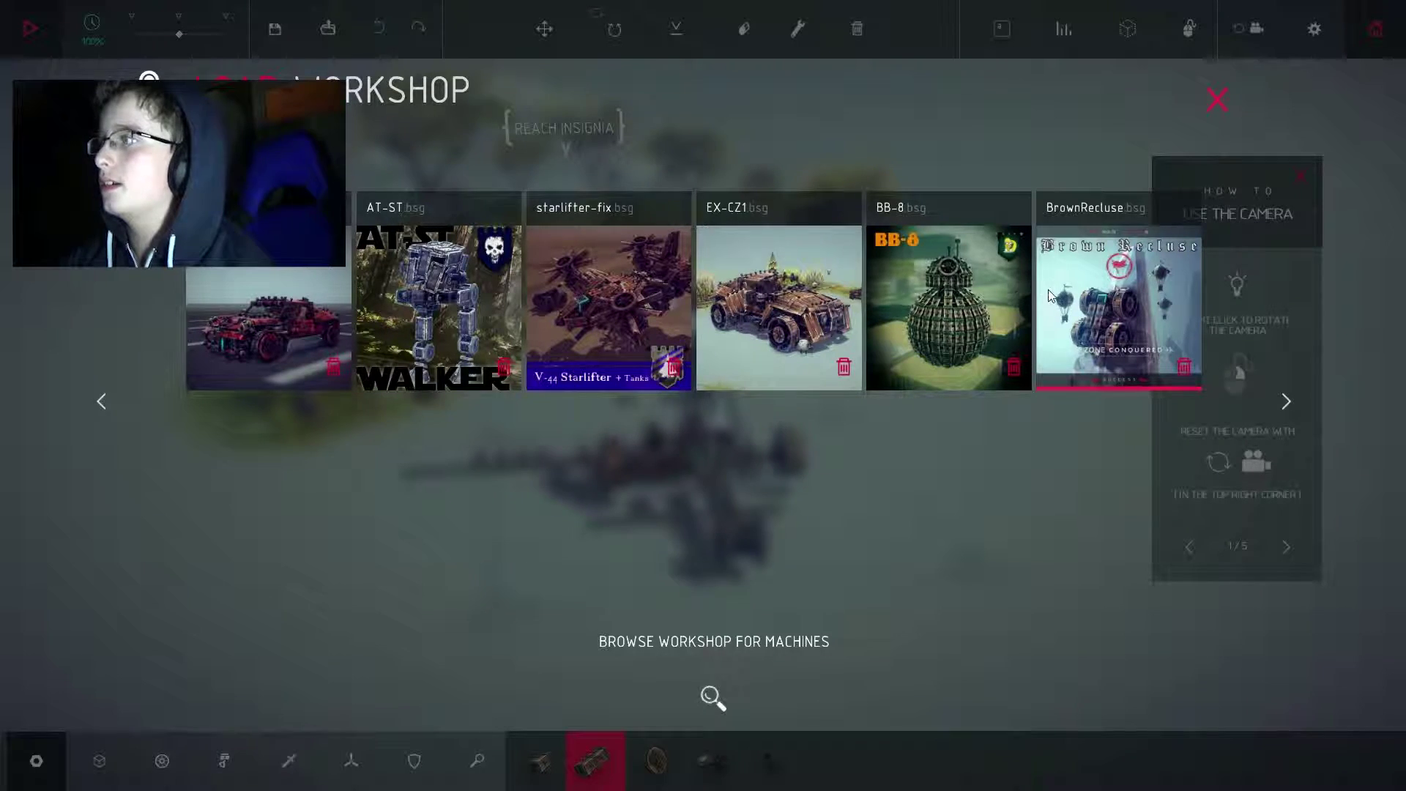
left_click(1142, 281)
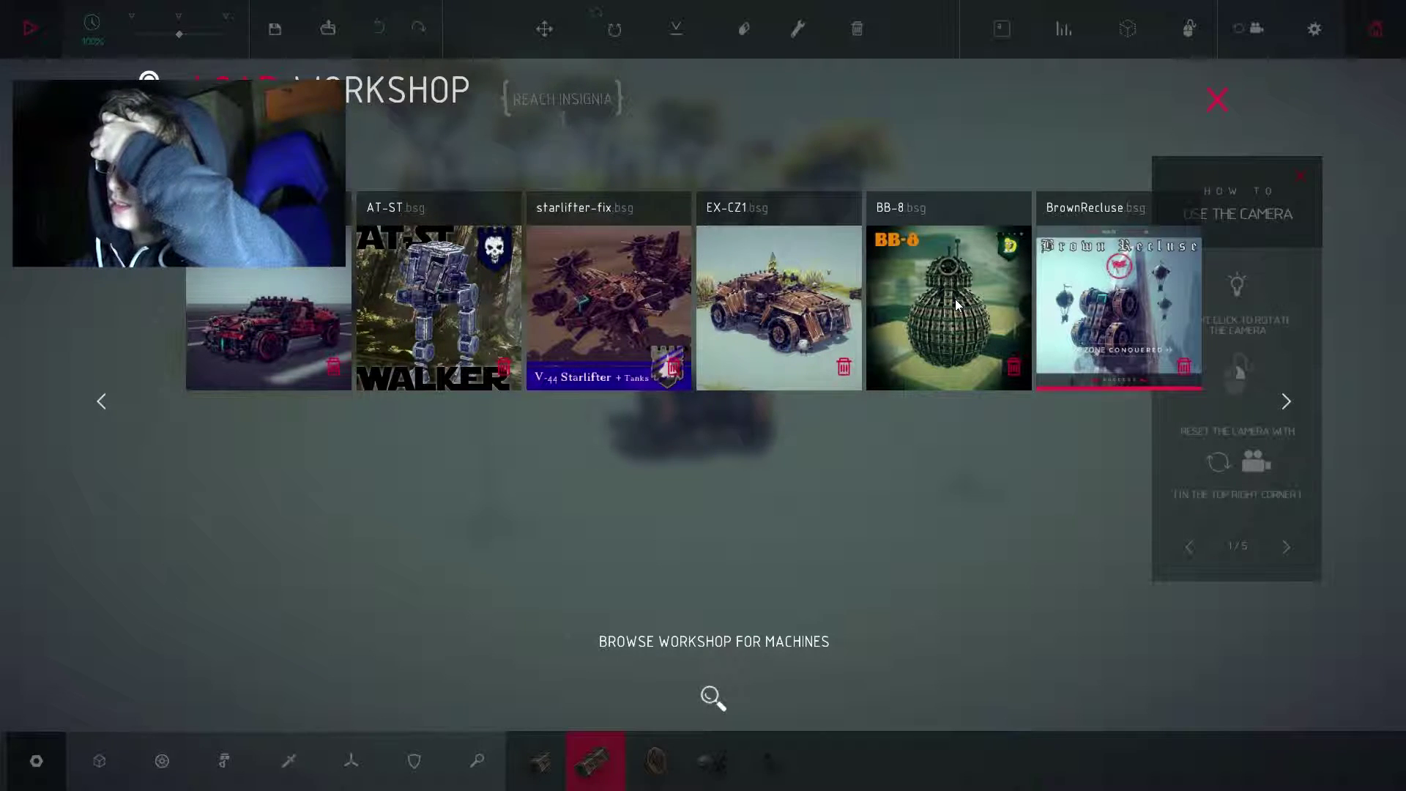
left_click(1216, 101)
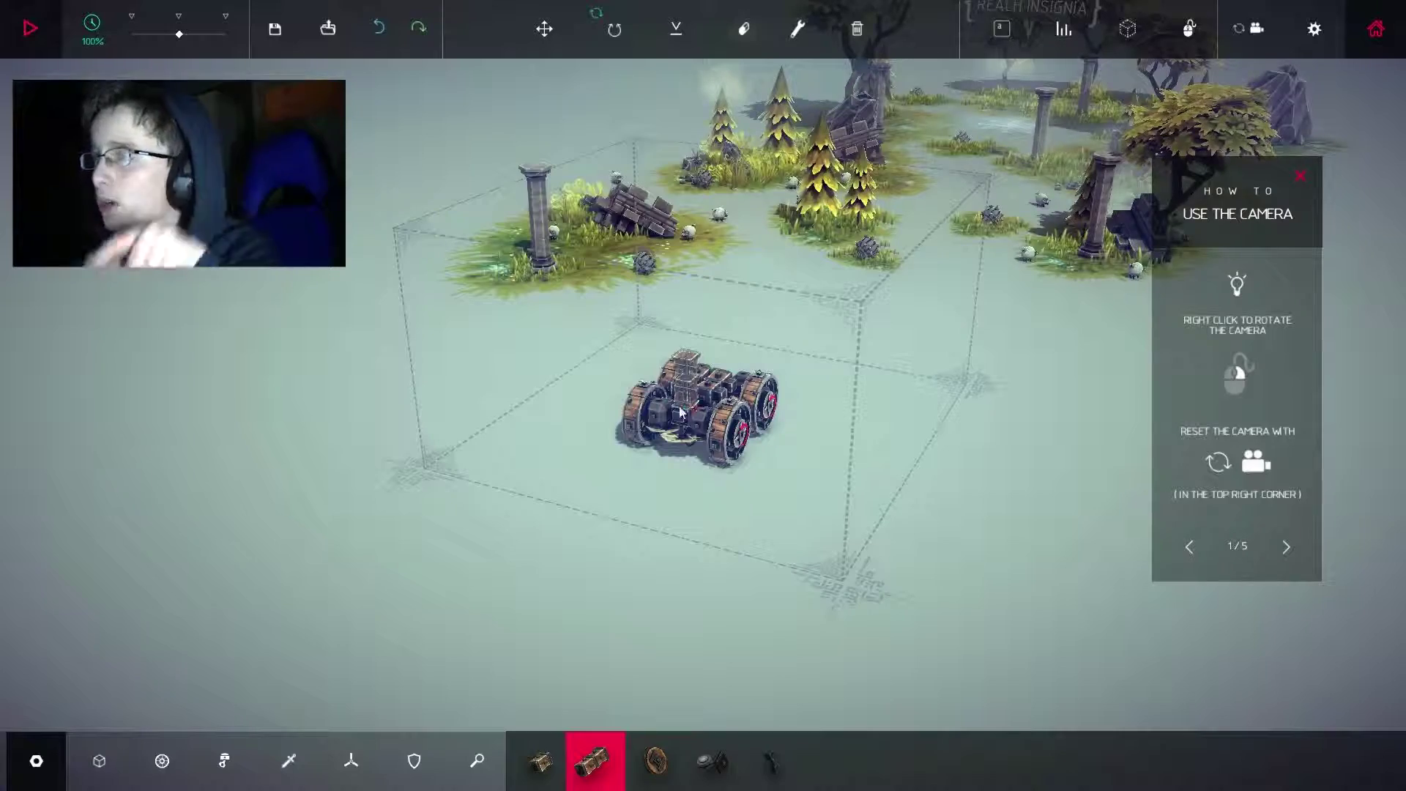
Drive the cannon machine toward the castle, restart the run, and fire the cannons.
key("space")
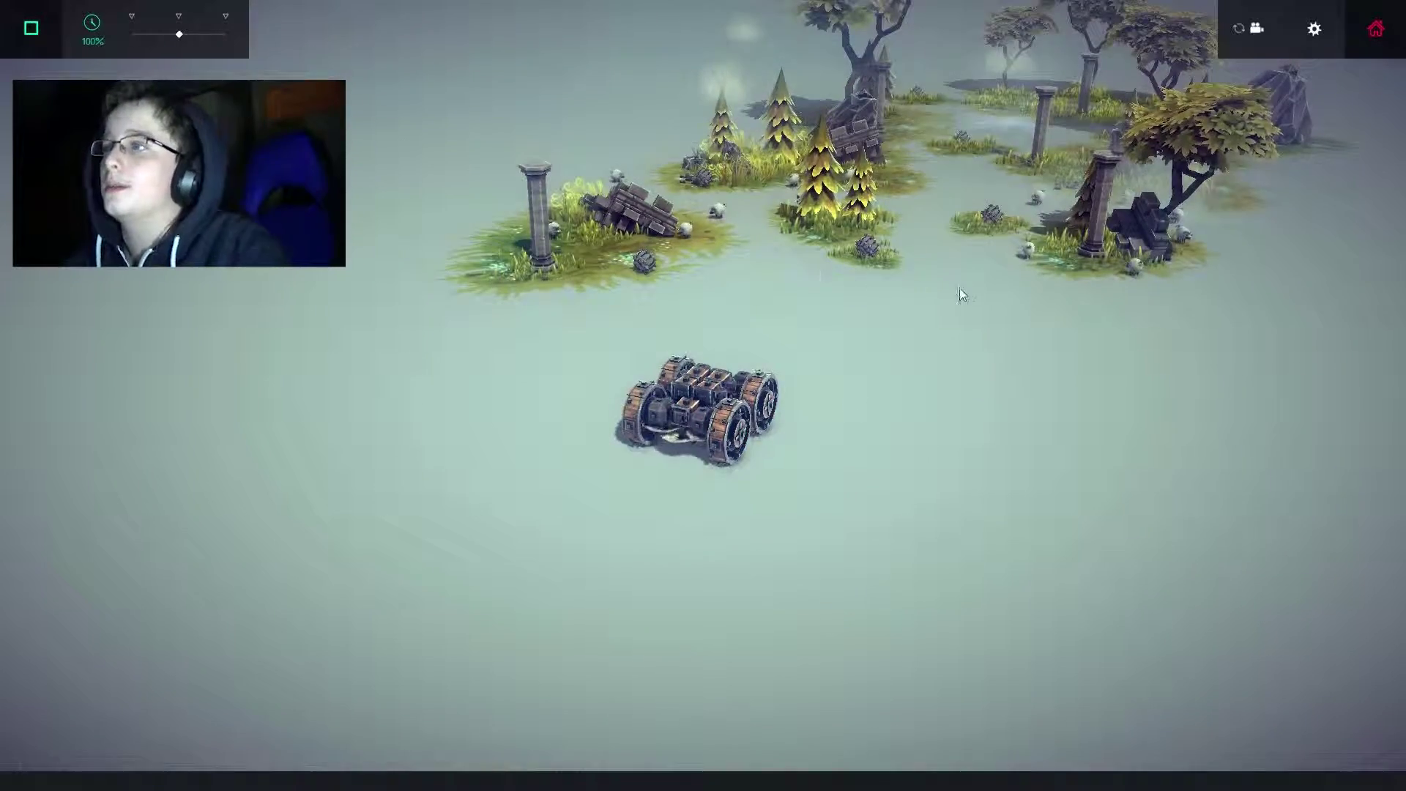
key("Up")
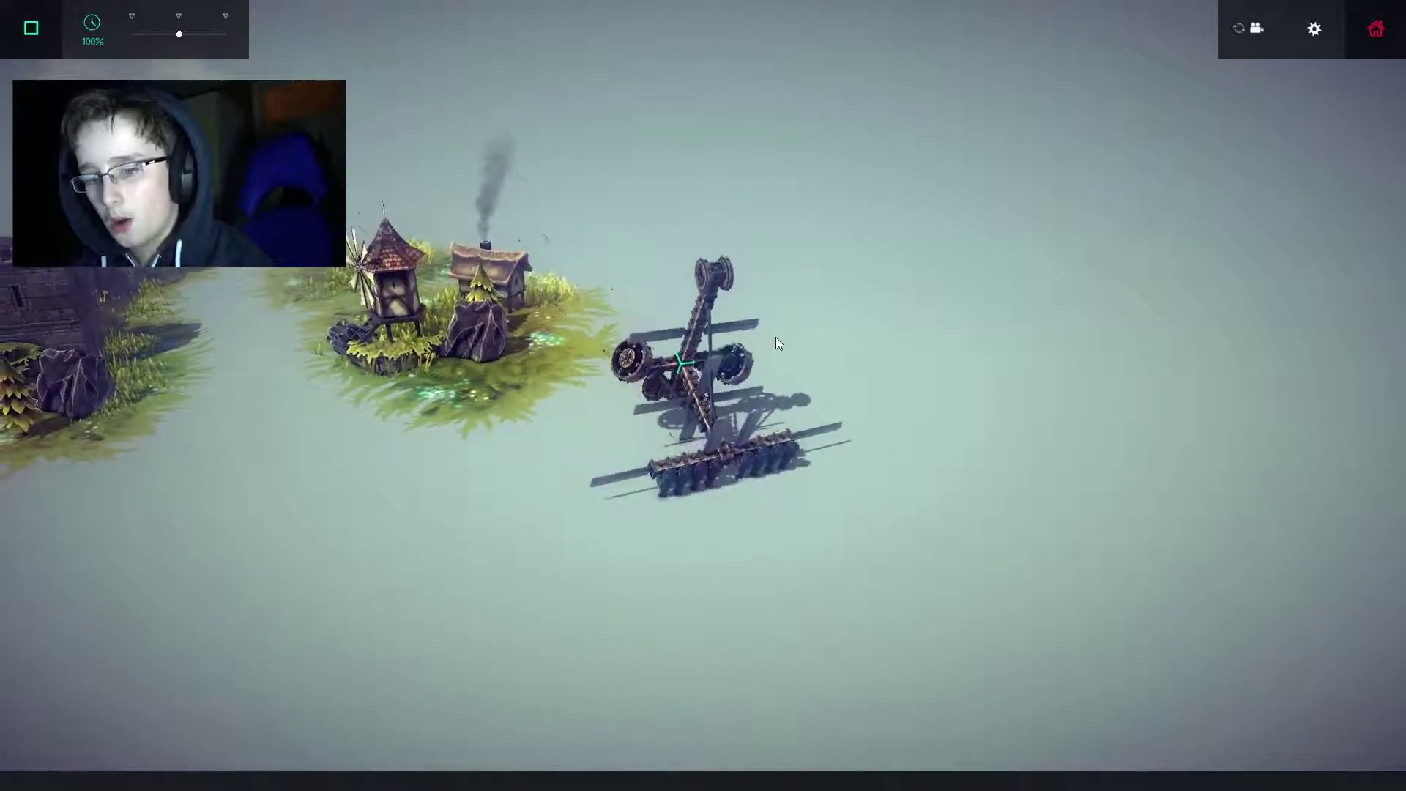
left_click(33, 25)
key("space")
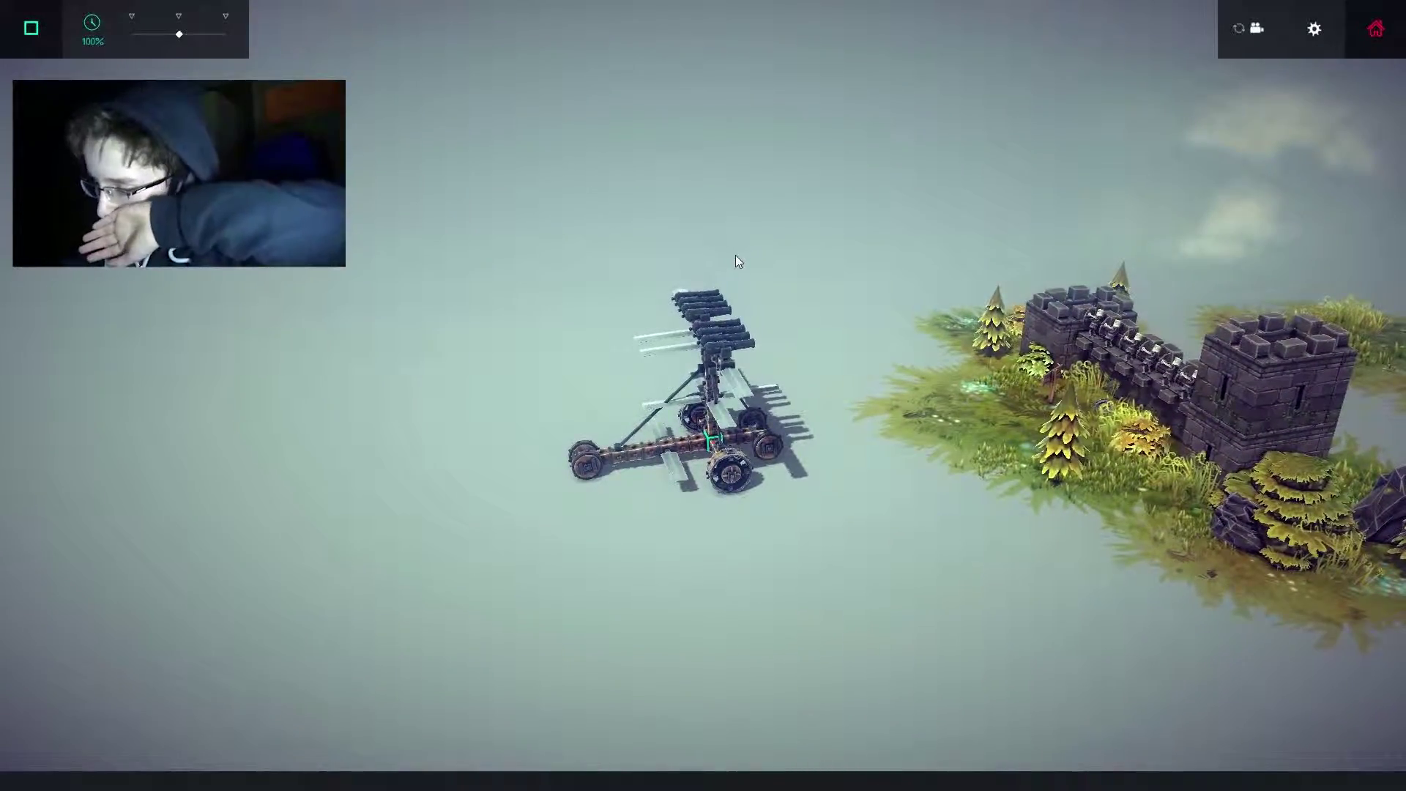
left_click_drag(735, 262, 903, 281)
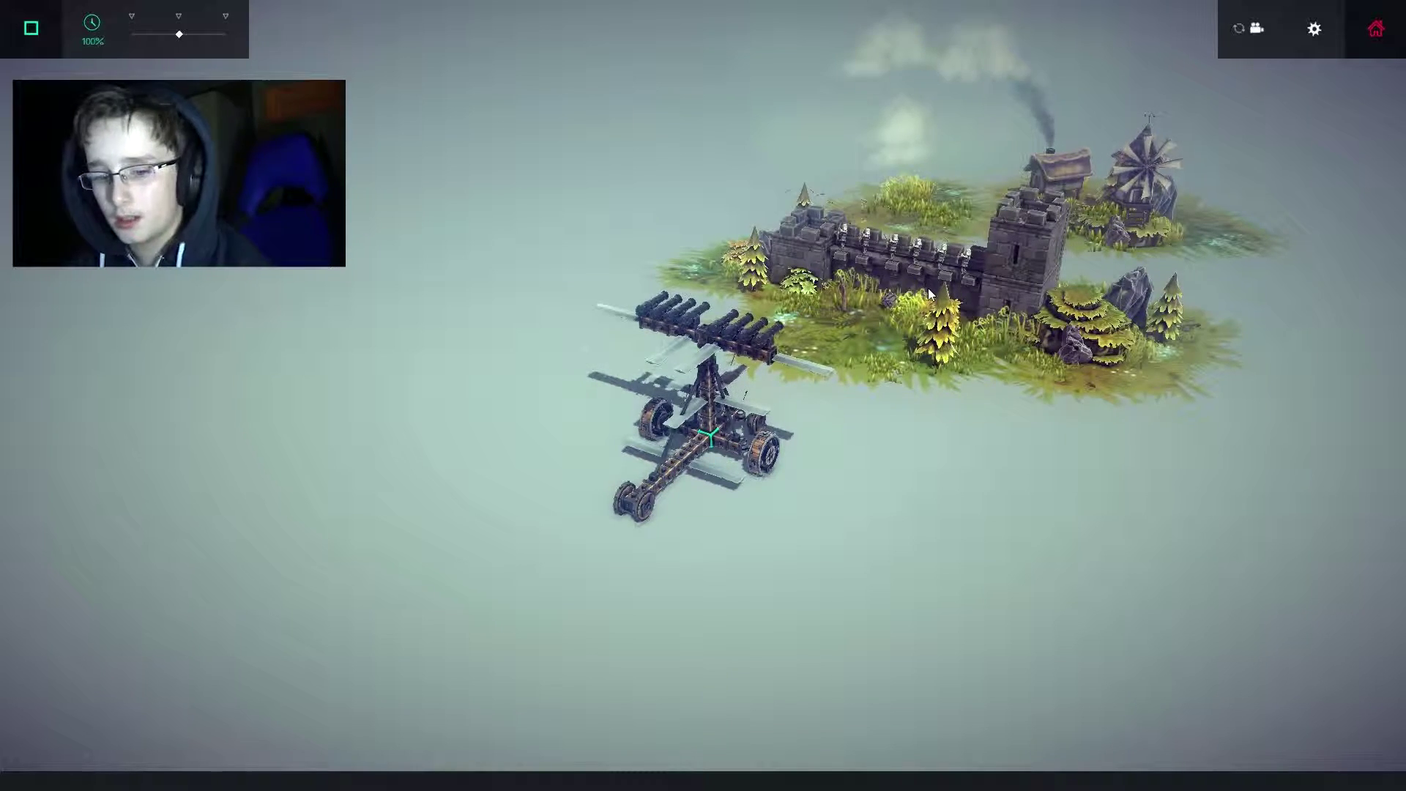
key("c")
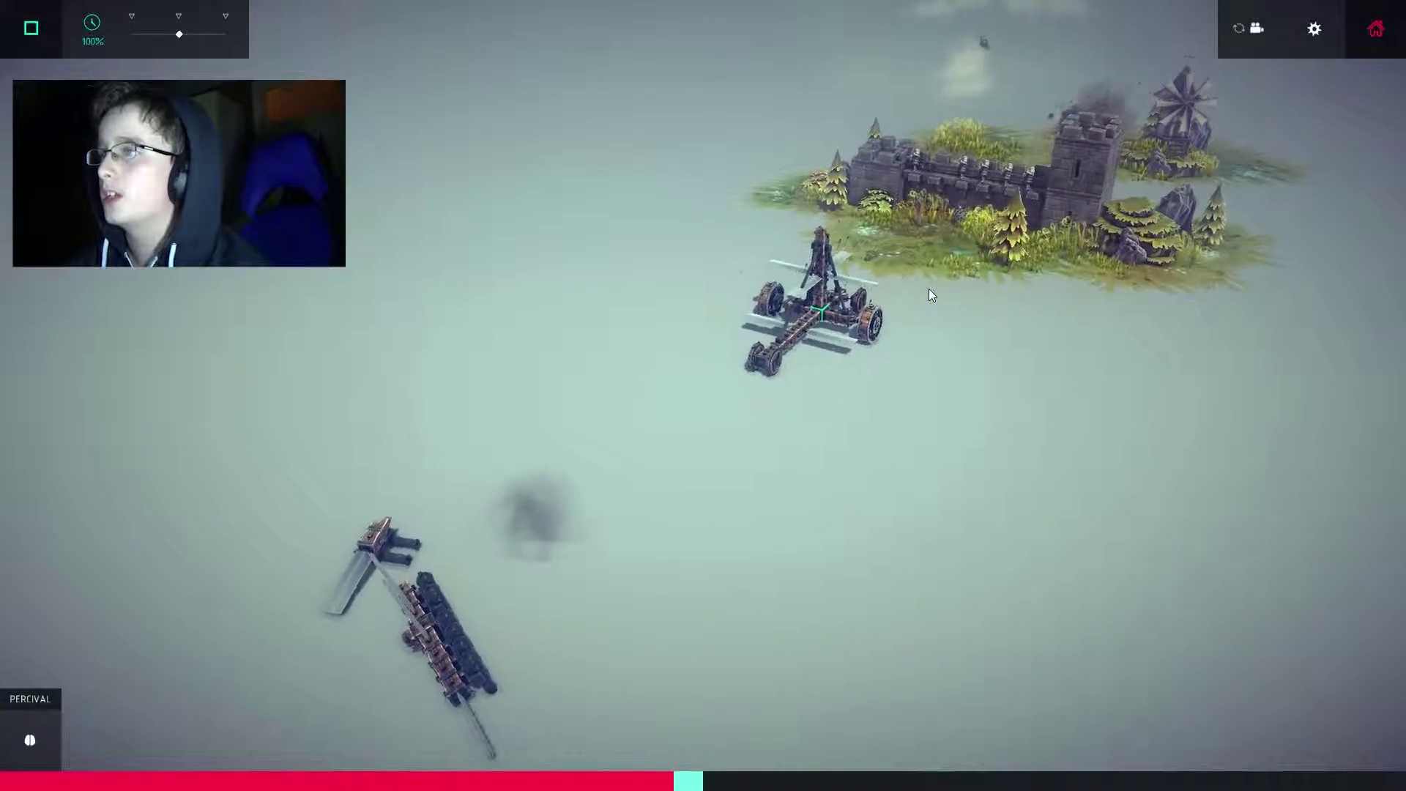
mouse_move(942, 298)
left_mouse_down()
mouse_move(990, 318)
mouse_move(925, 276)
left_mouse_up()
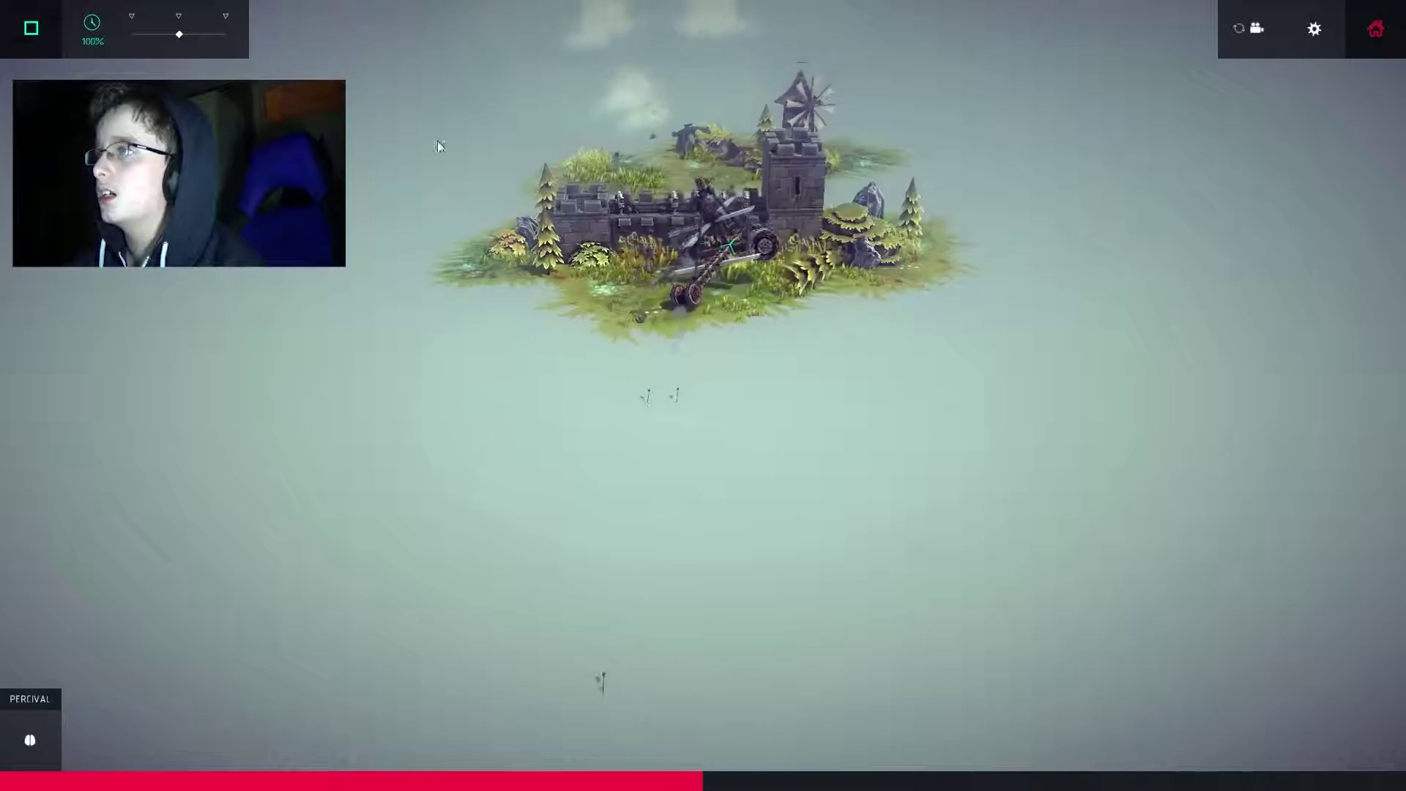
Reset the machine, hide the level scenery, and select the Wheel block to inspect it.
key("space")
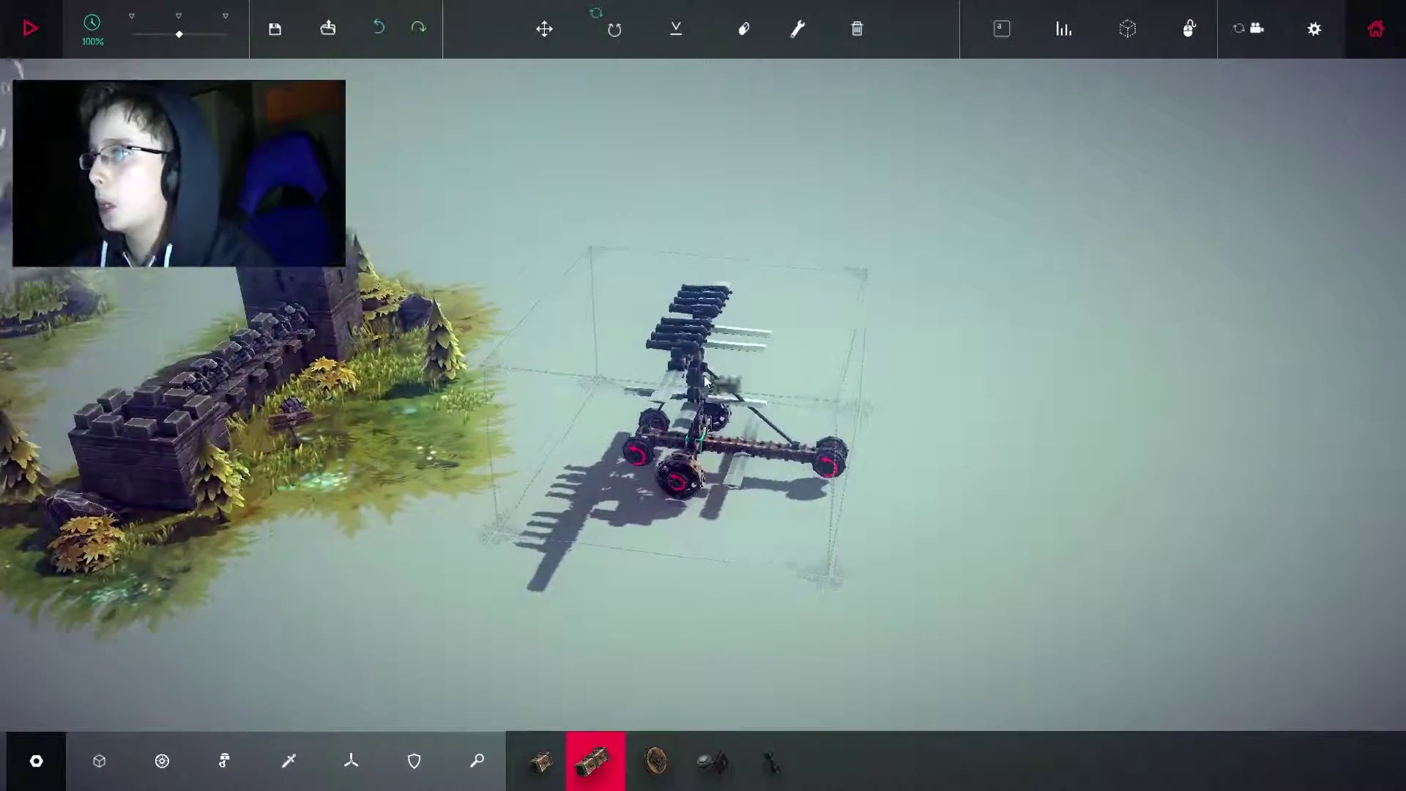
mouse_move(703, 375)
left_mouse_down()
mouse_move(805, 363)
mouse_move(633, 460)
left_mouse_up()
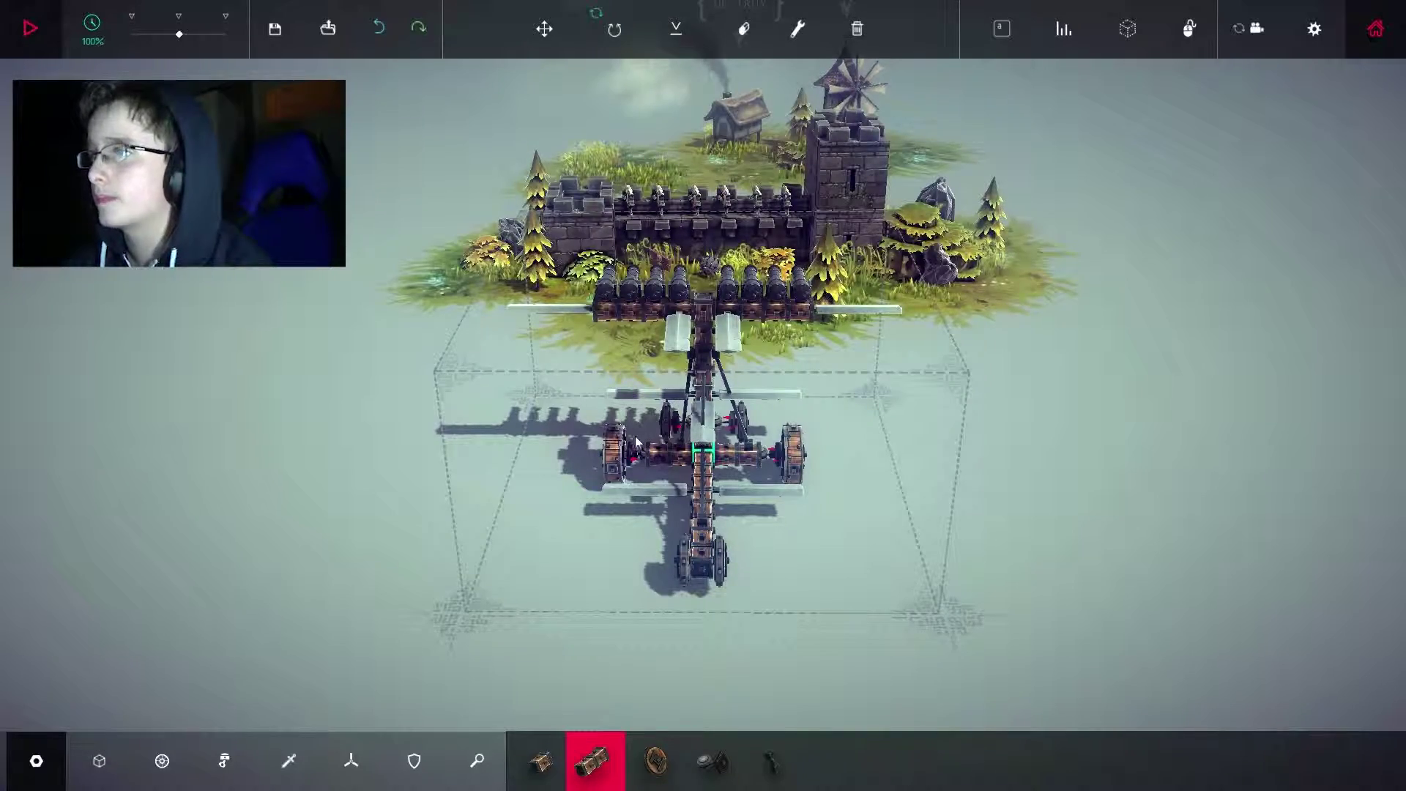
scroll(642, 463, "up", 3)
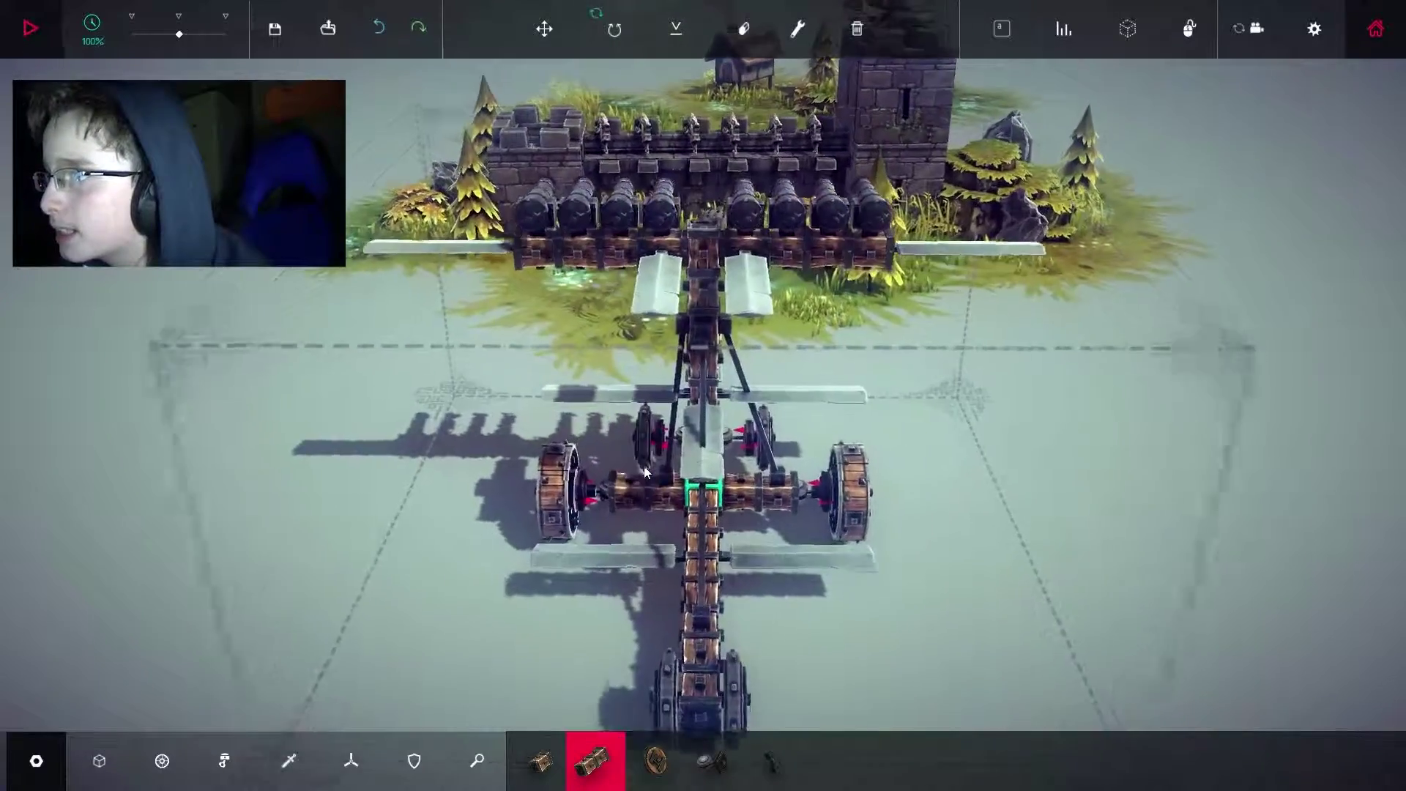
scroll(526, 548, "up", 3)
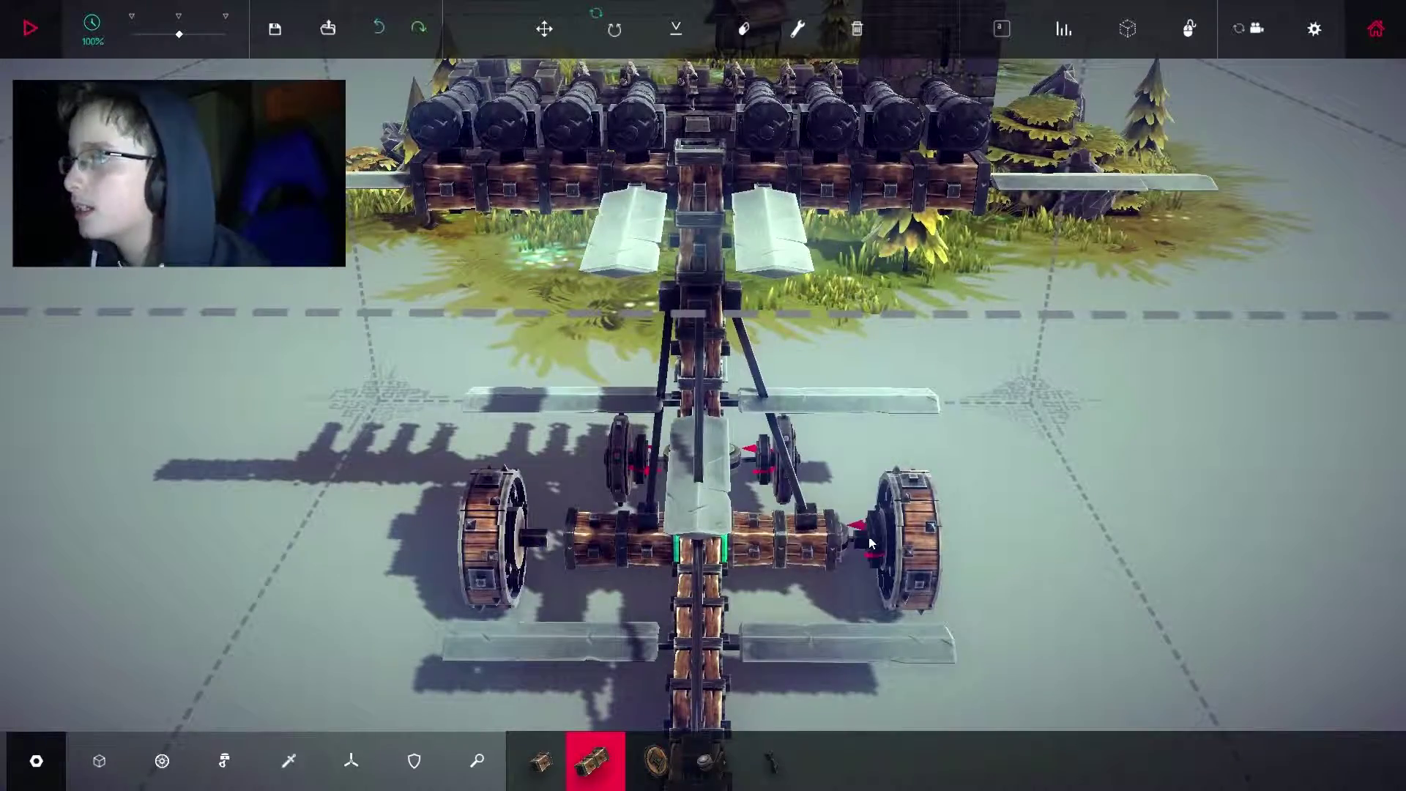
key("h")
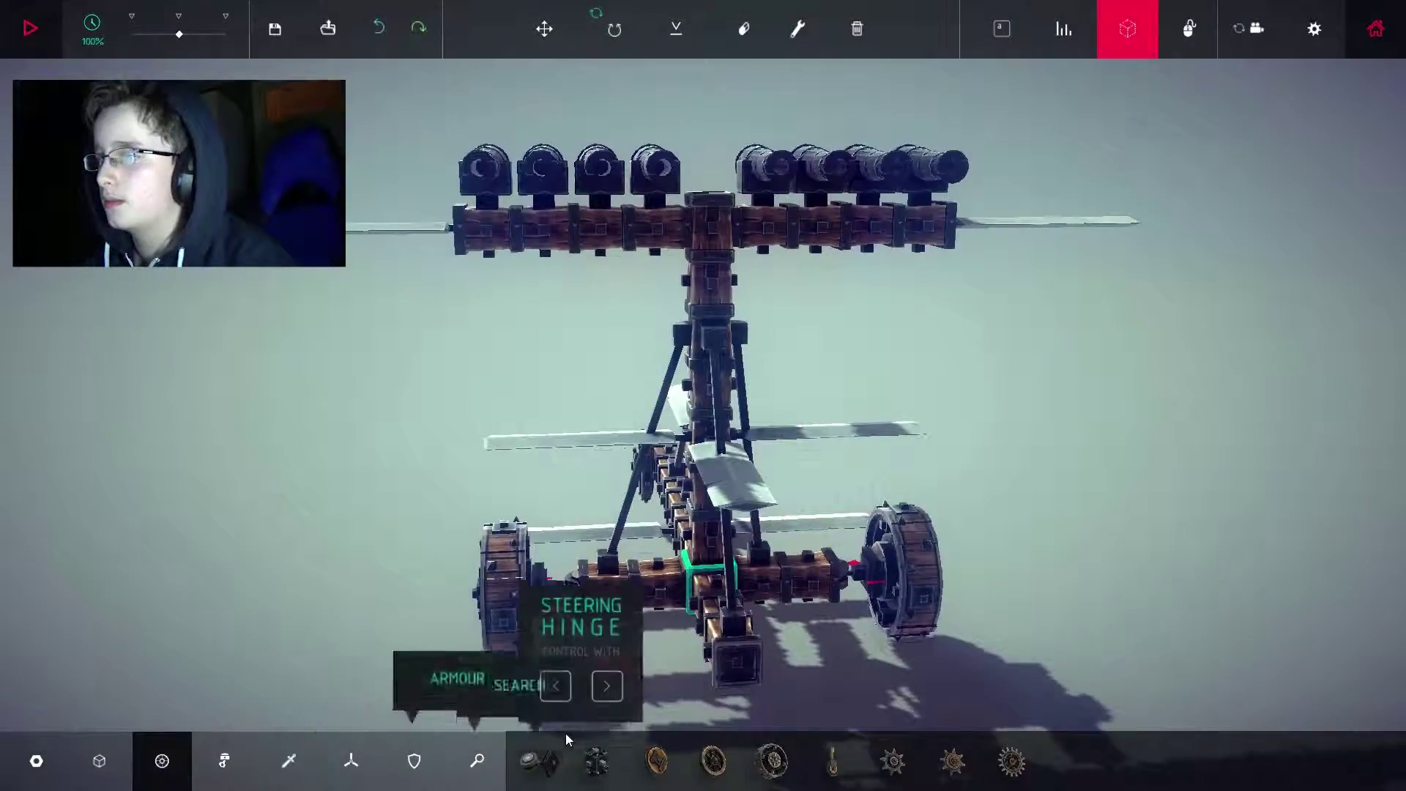
left_click(656, 760)
mouse_move(672, 665)
left_mouse_down()
mouse_move(840, 620)
mouse_move(416, 672)
mouse_move(453, 595)
left_mouse_up()
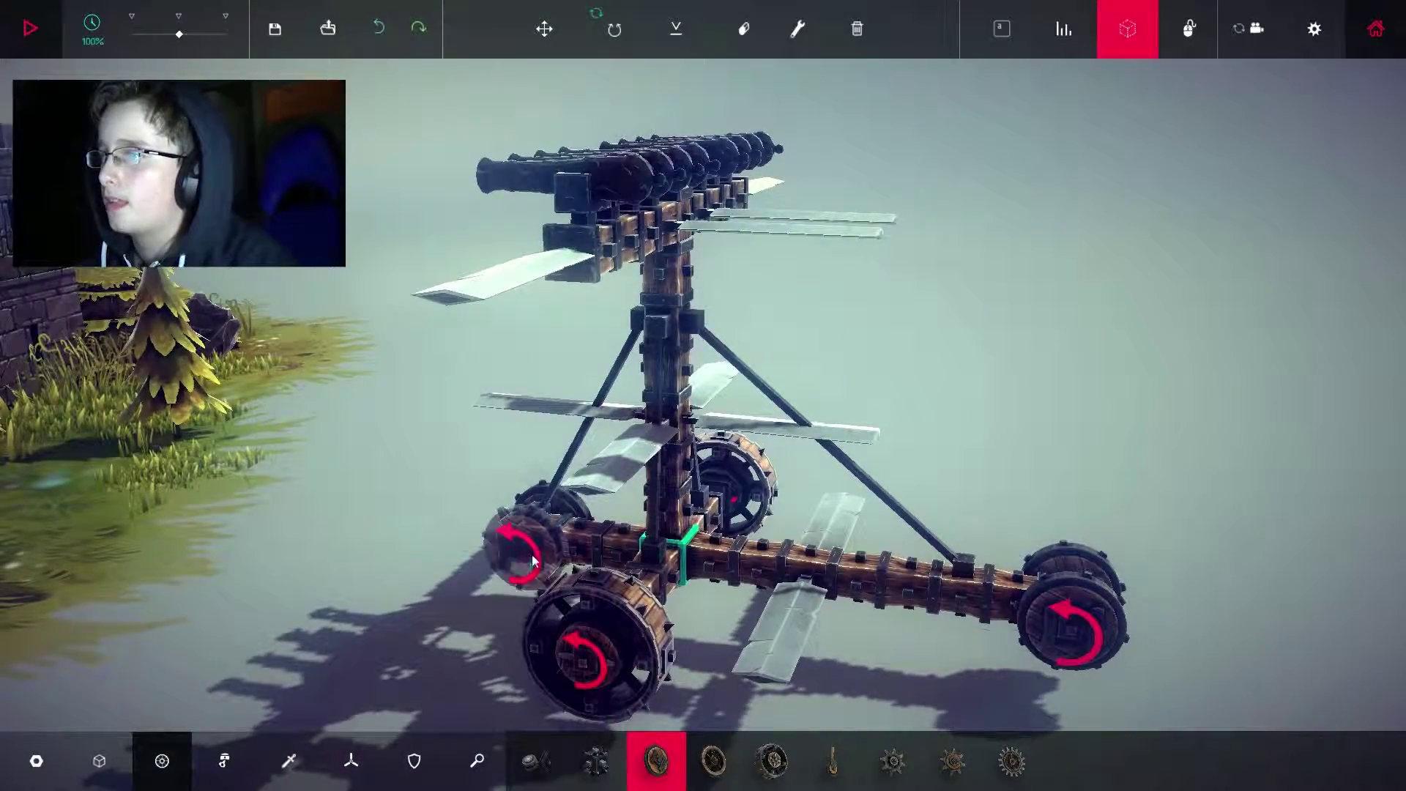
Test-drive the cannon machine toward the castle until it crashes, then reset it intact.
left_click(36, 30)
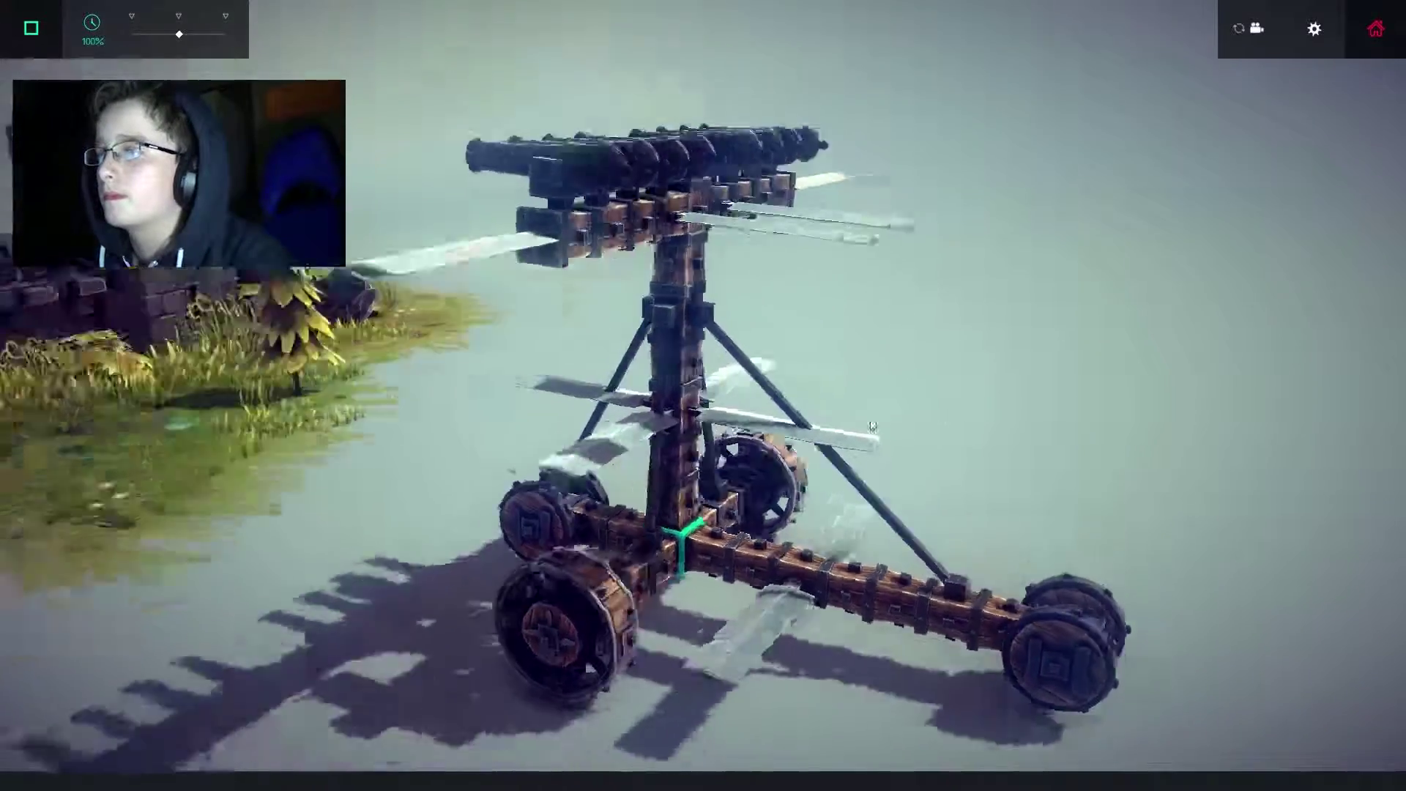
left_click_drag(676, 427, 780, 396)
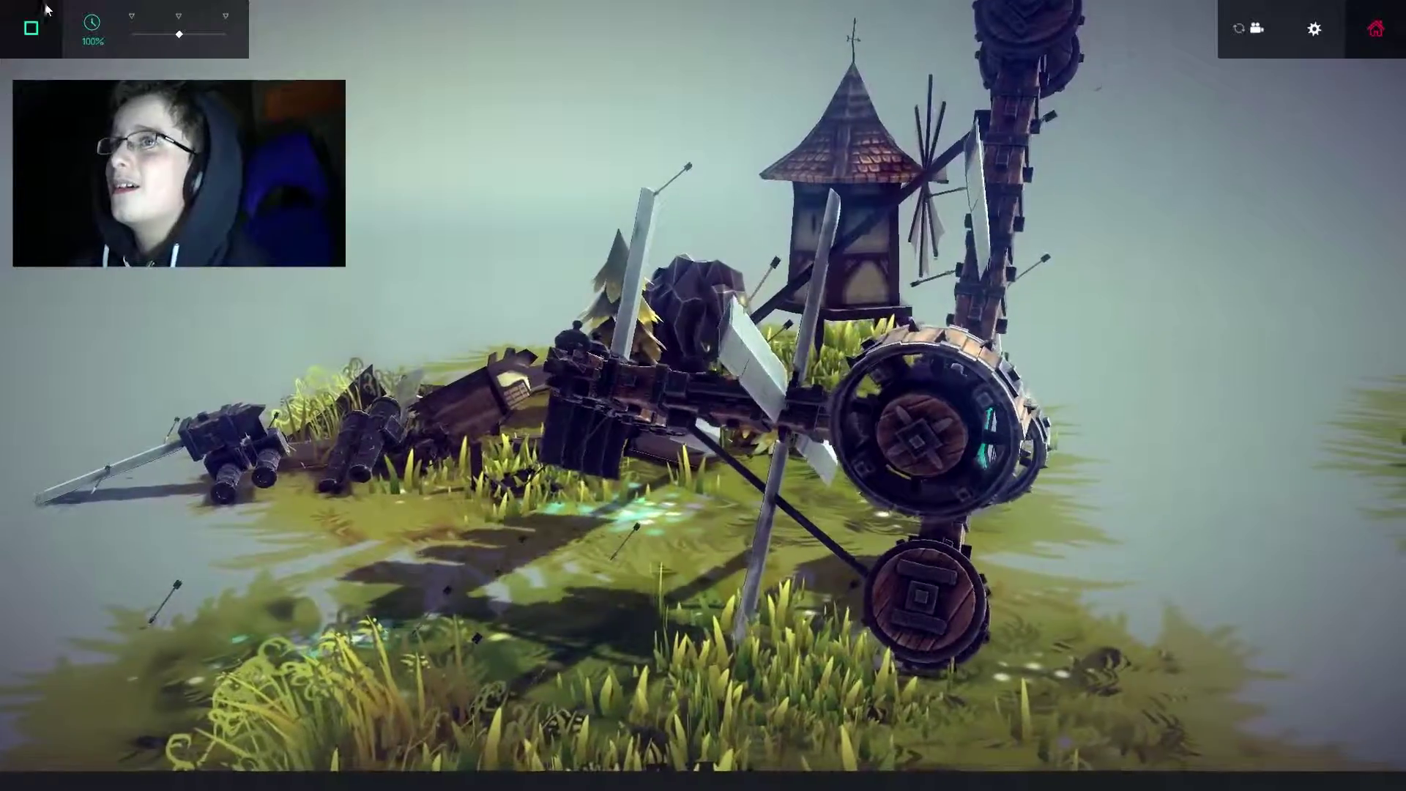
left_click(33, 22)
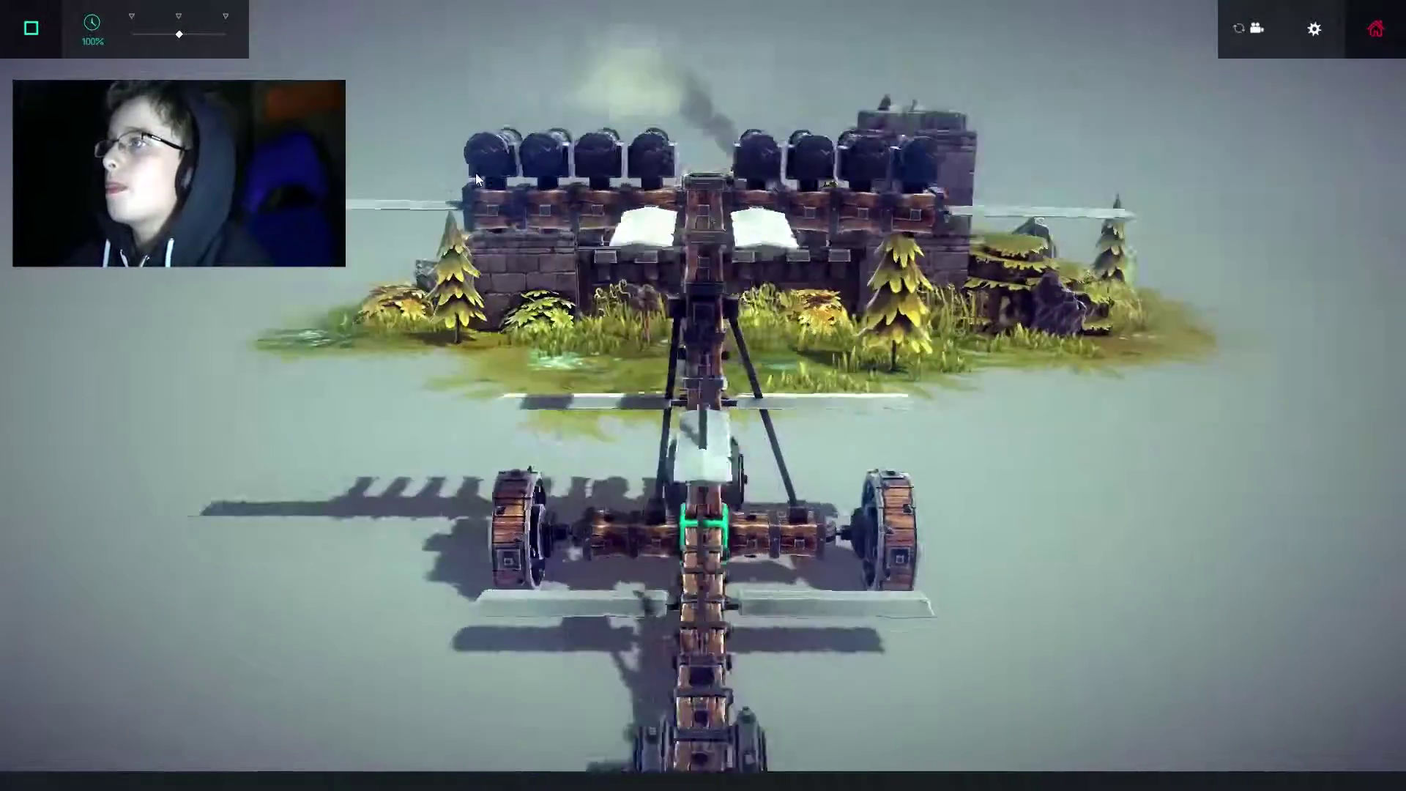
Stop the current run and start a fresh test drive of the cannon machine.
key("space")
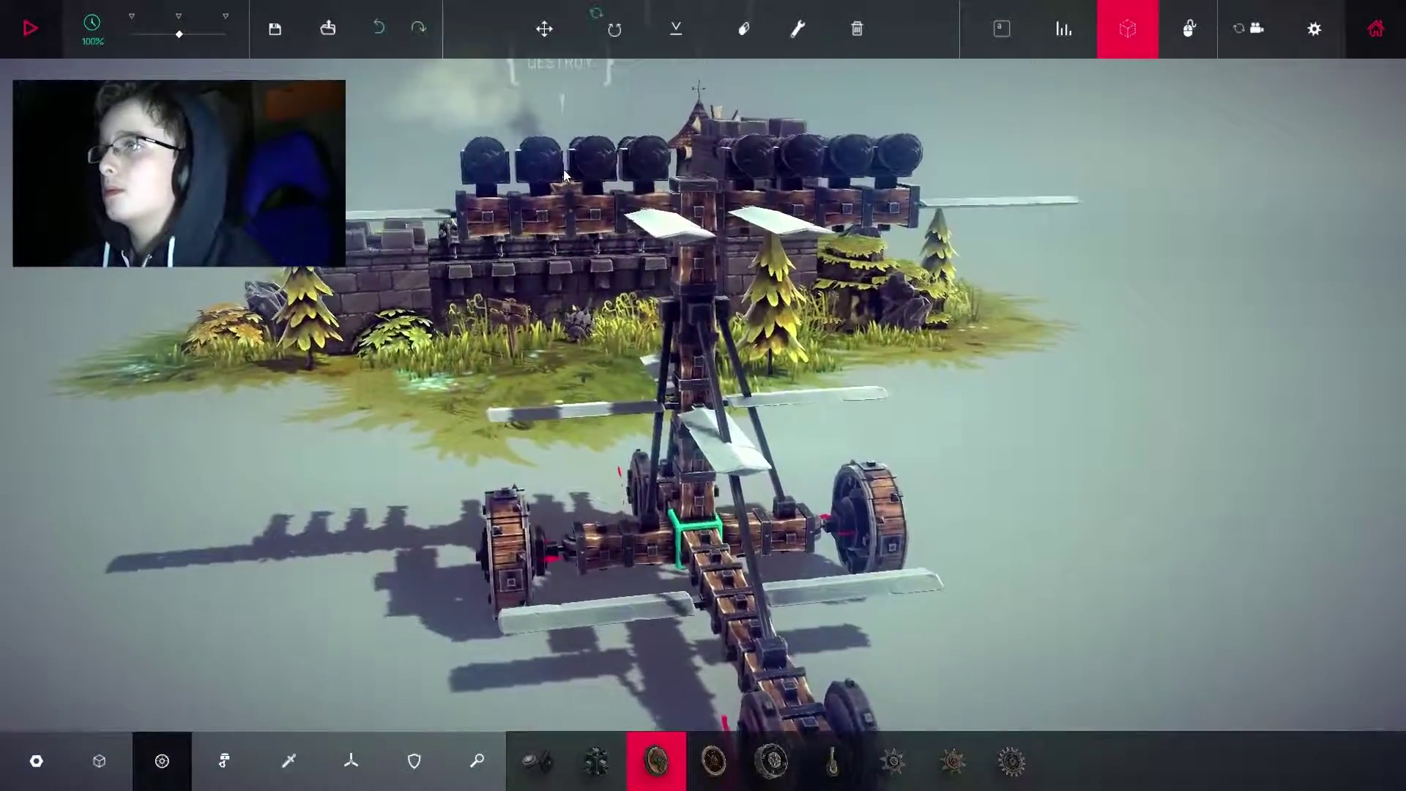
scroll(682, 165, "down", 3)
scroll(788, 195, "down", 3)
key("space")
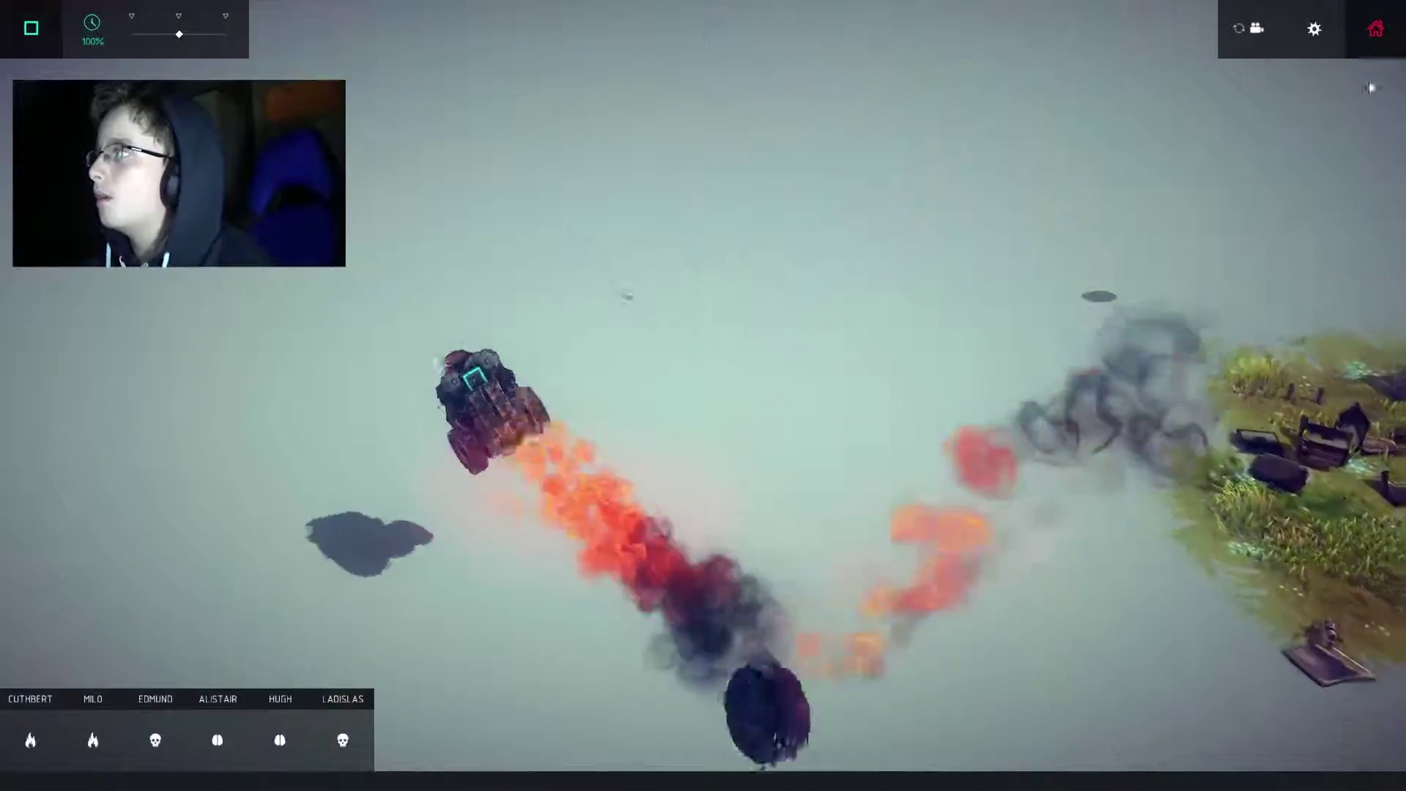
Open and dismiss the game menu, then recentre the camera on the machine.
left_click(1373, 31)
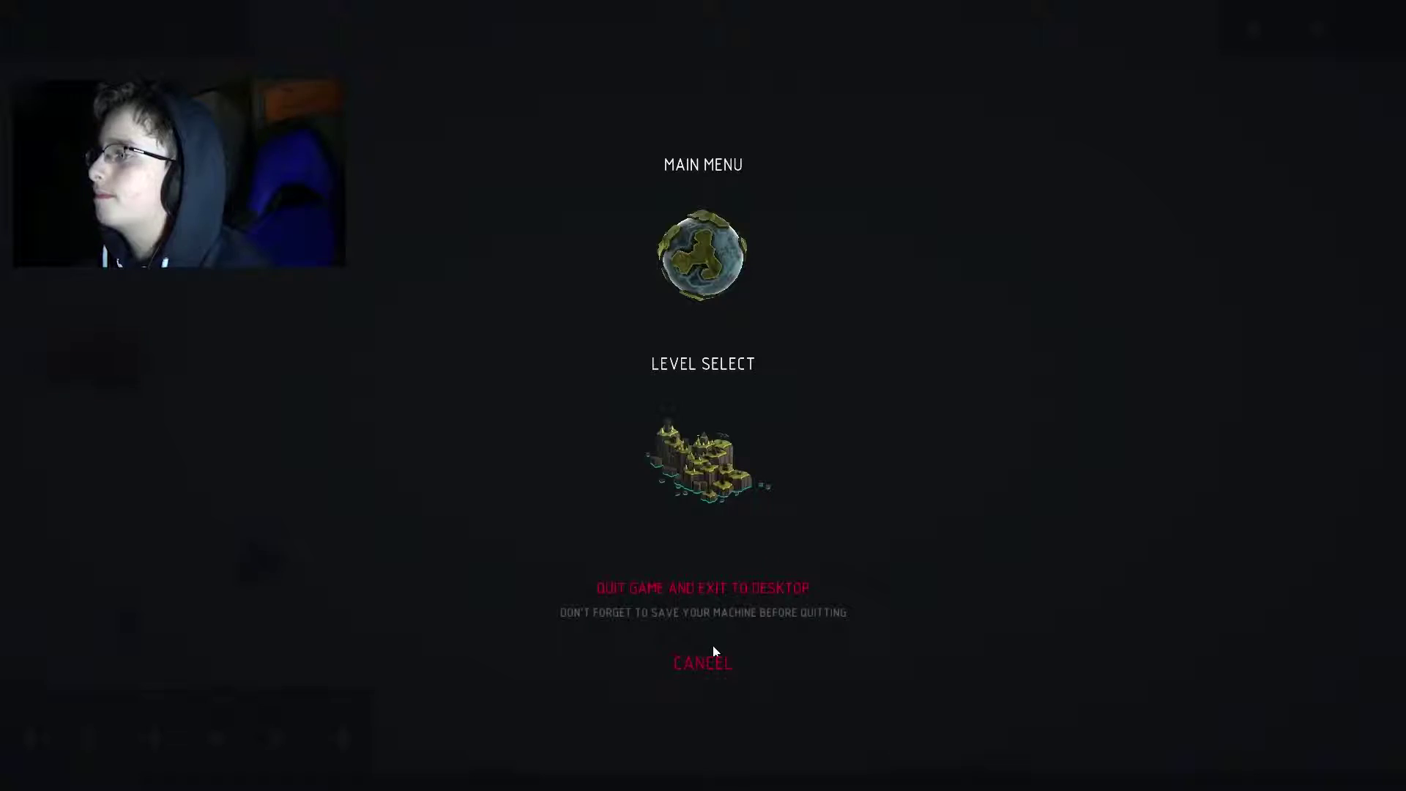
left_click(712, 657)
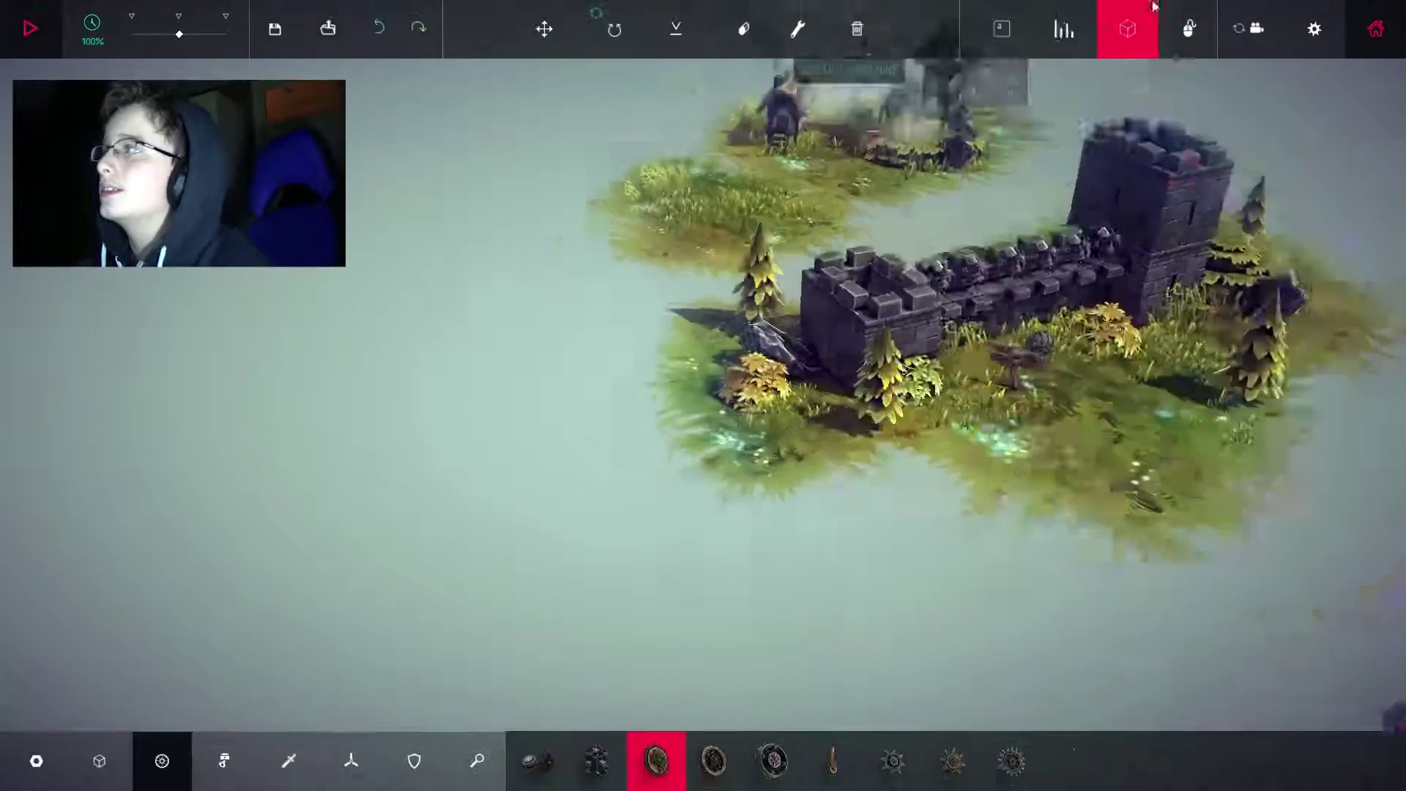
left_click(1253, 29)
Check the settings panel, disable Free Build Mode to show build limits, and toggle simulation.
left_click(1318, 24)
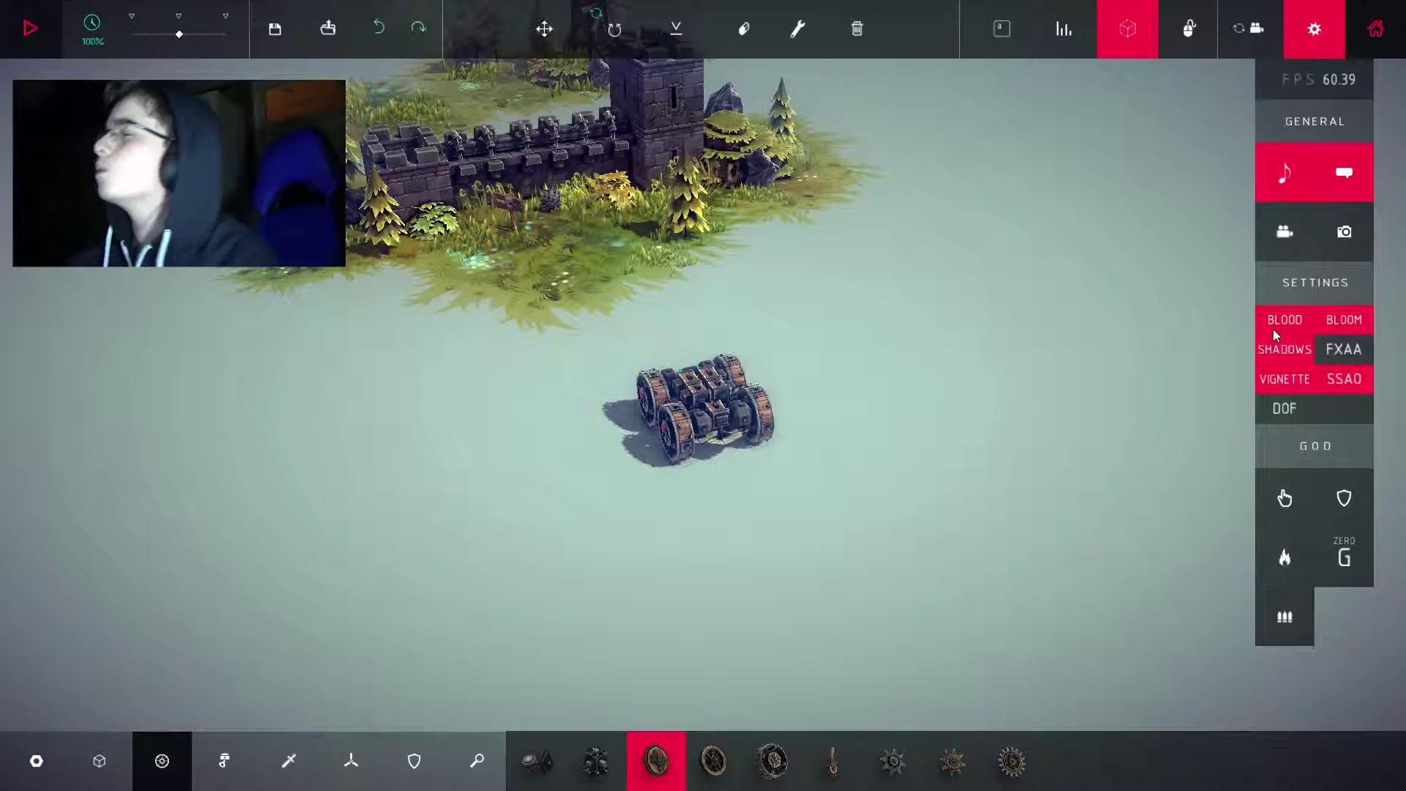
left_click(1318, 25)
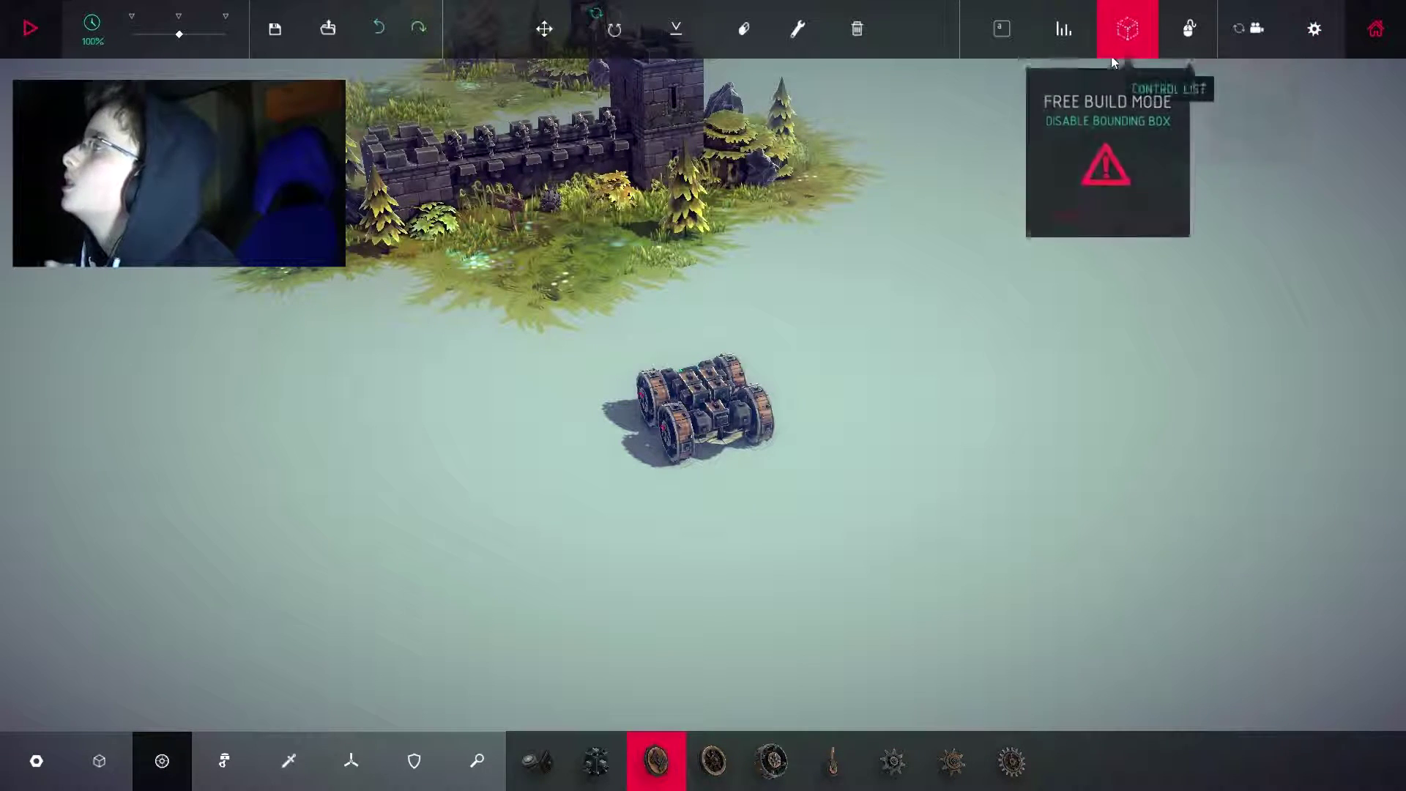
left_click(1126, 43)
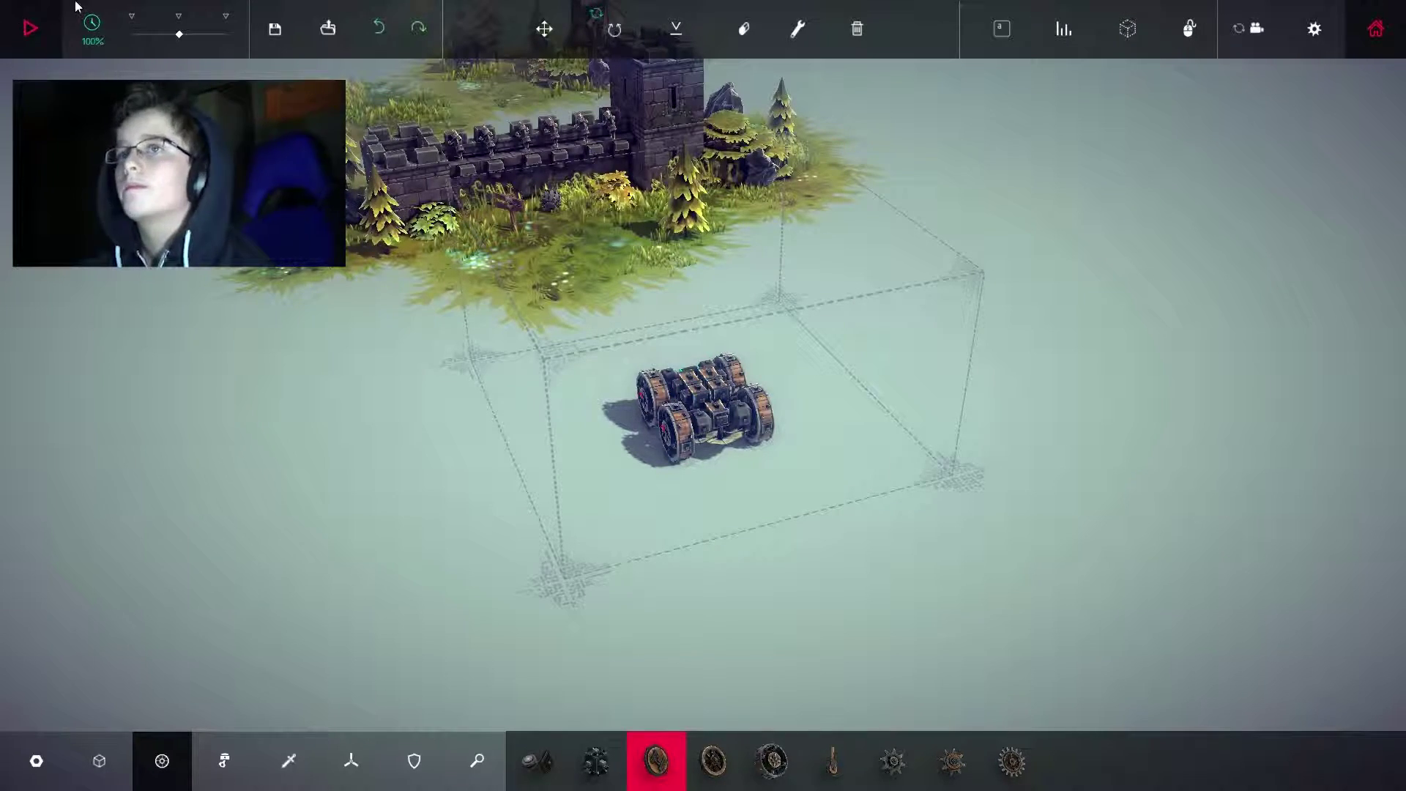
left_click(16, 31)
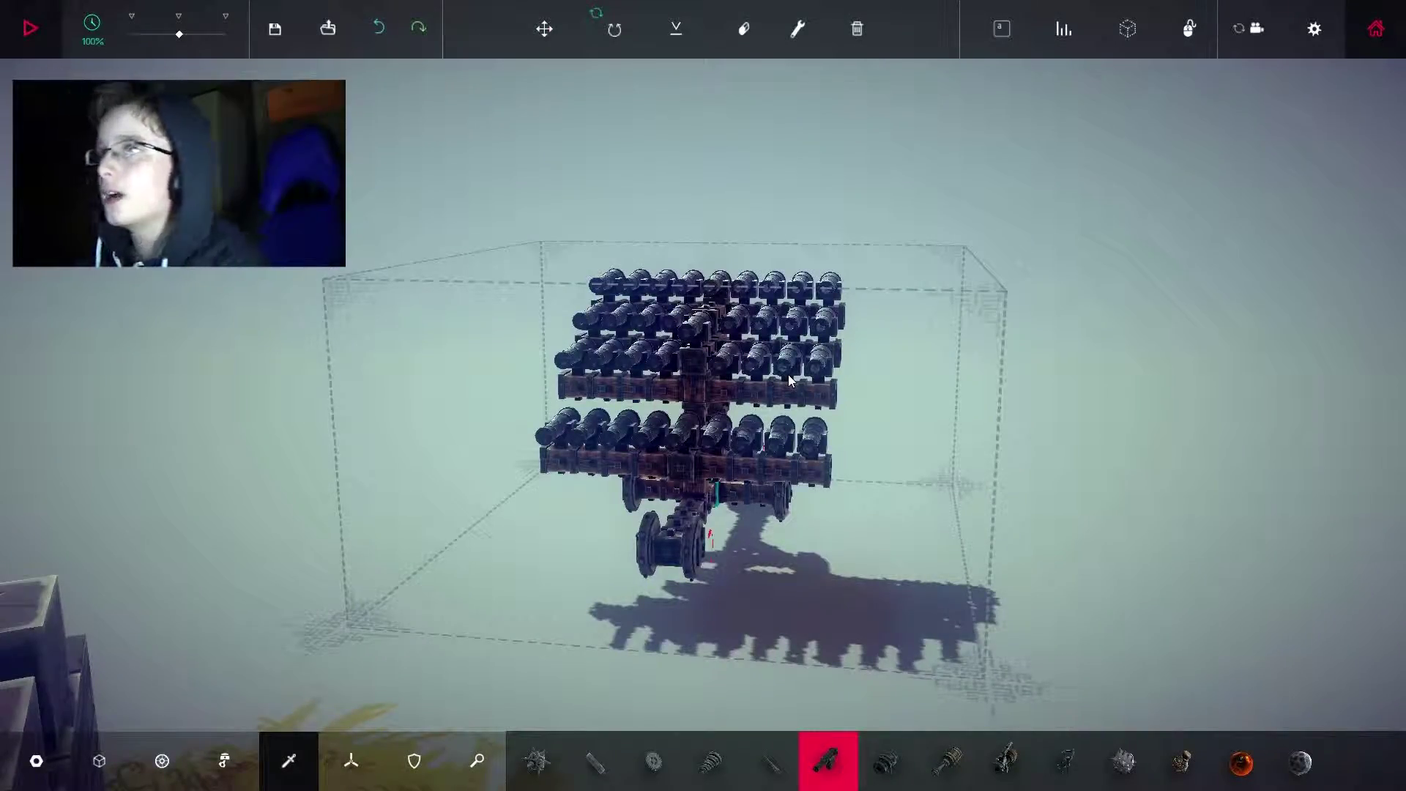
Orbit around the cannon machine to inspect its wheels and side.
mouse_move(788, 375)
left_mouse_down()
mouse_move(832, 429)
mouse_move(953, 405)
left_mouse_up()
left_click_drag(843, 398, 598, 380)
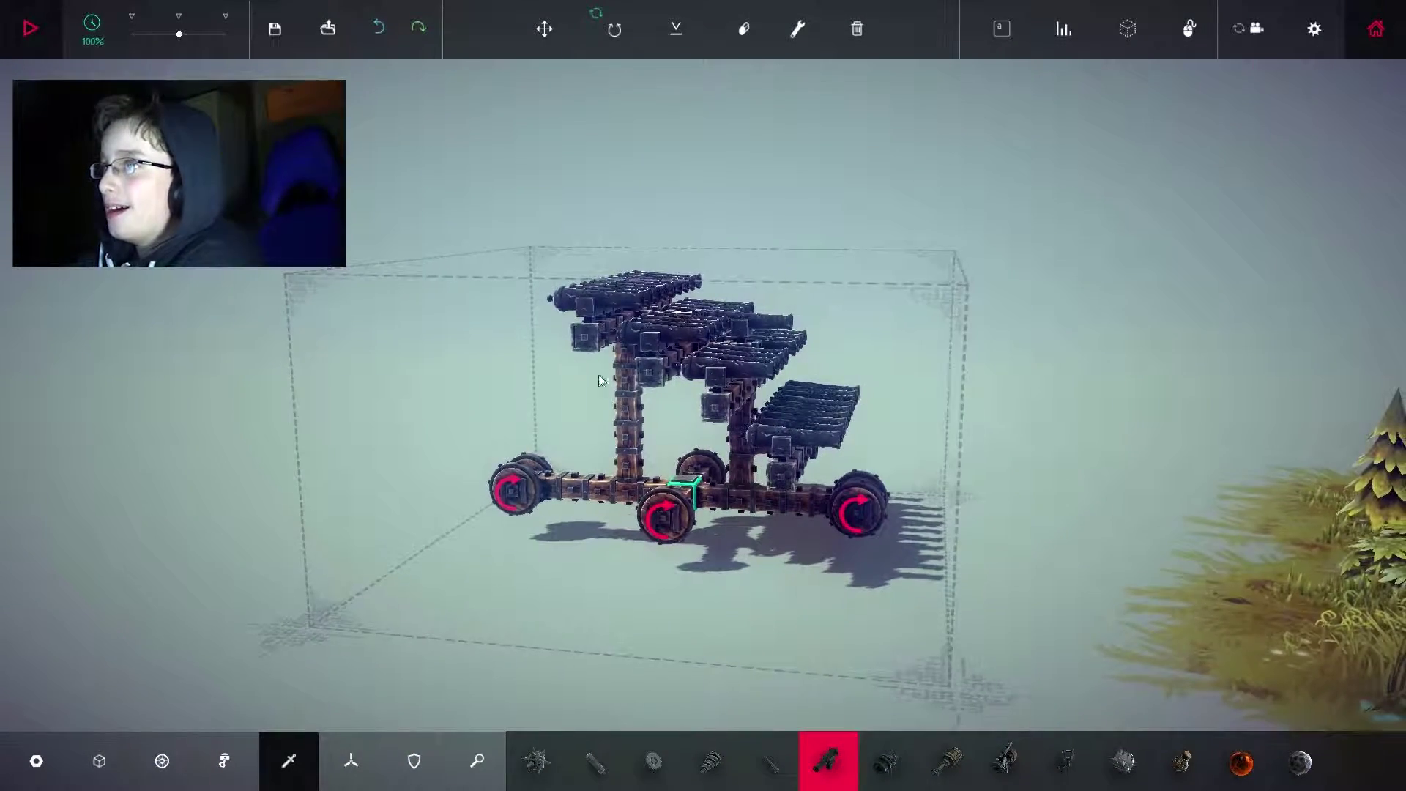
Replace the old machine name with 'The Explosionator' and save it.
left_click(277, 30)
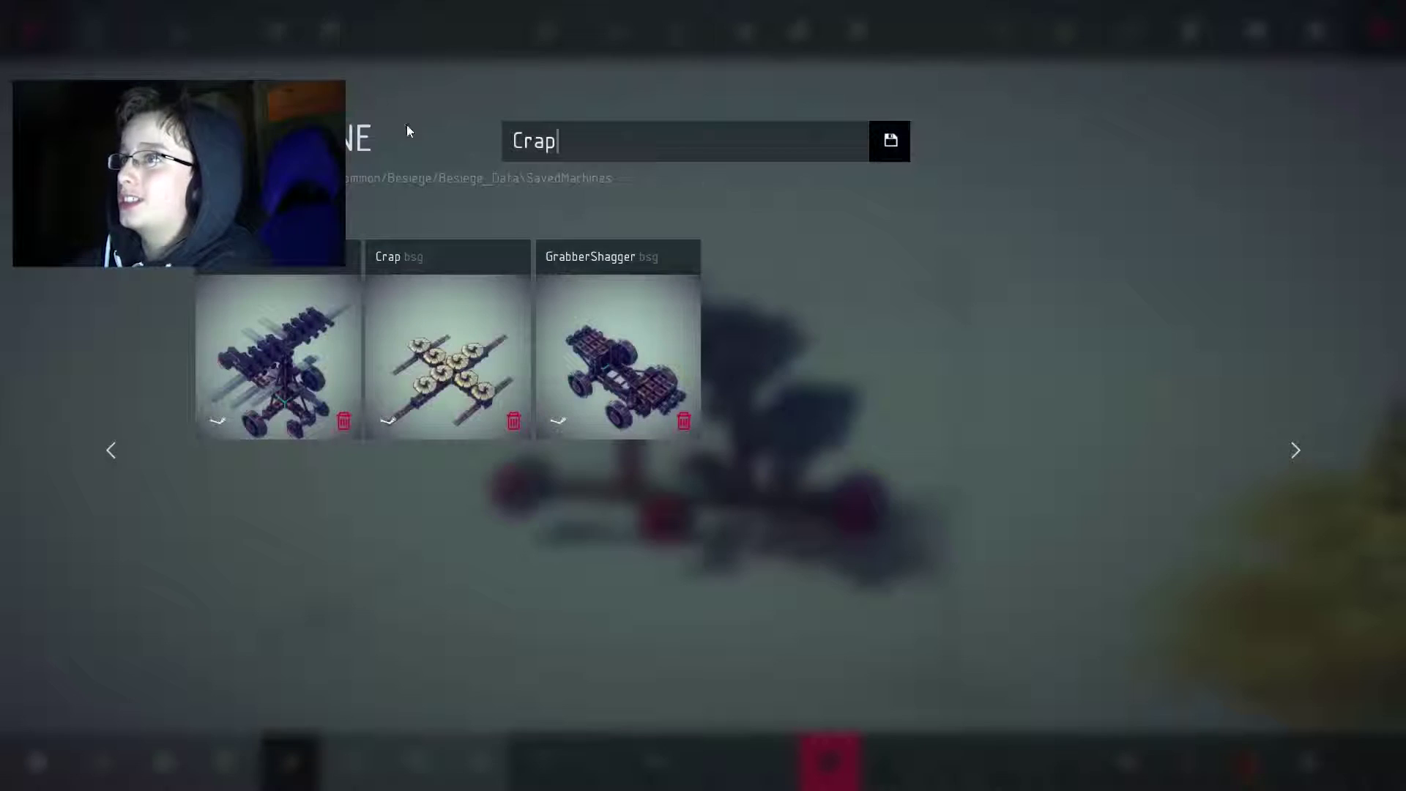
key("Return")
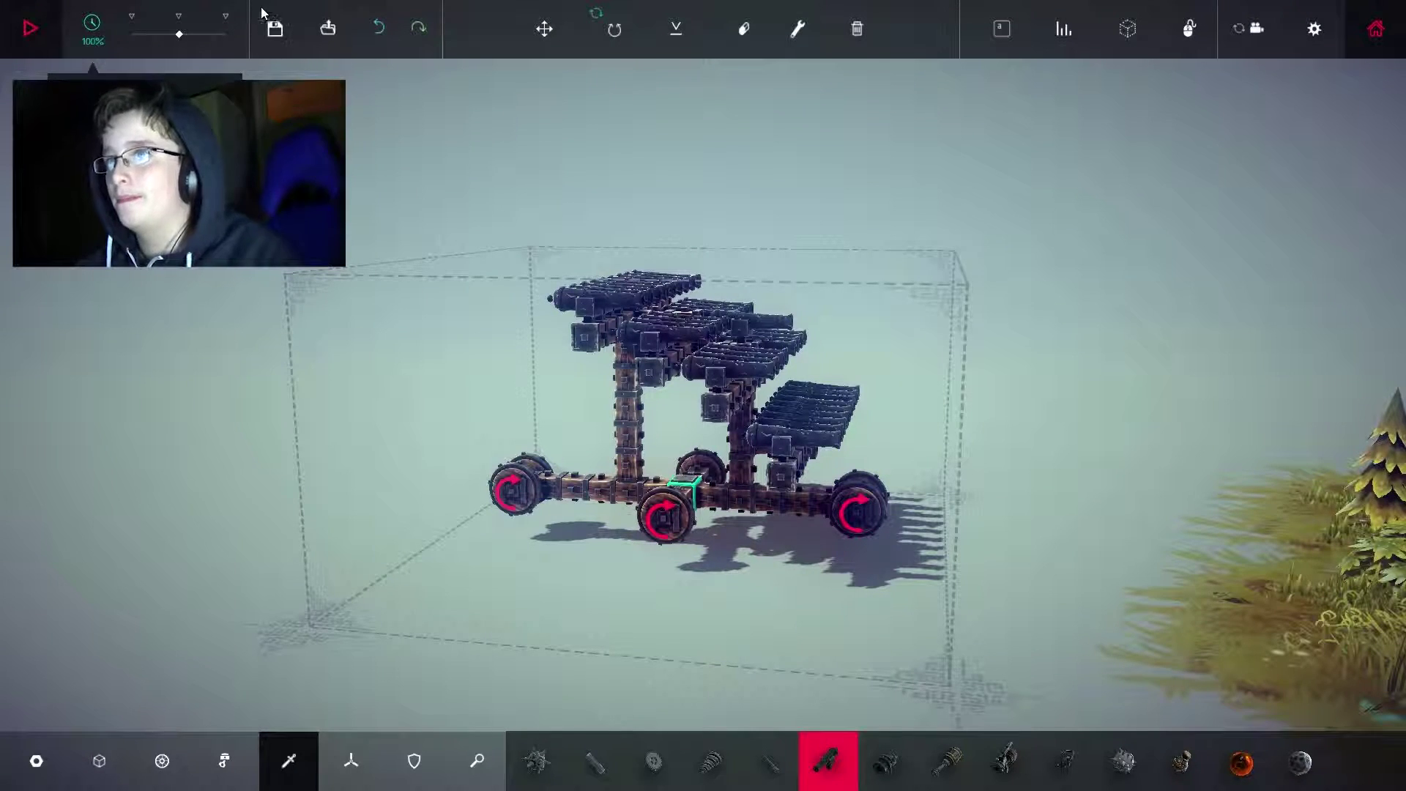
left_click(274, 30)
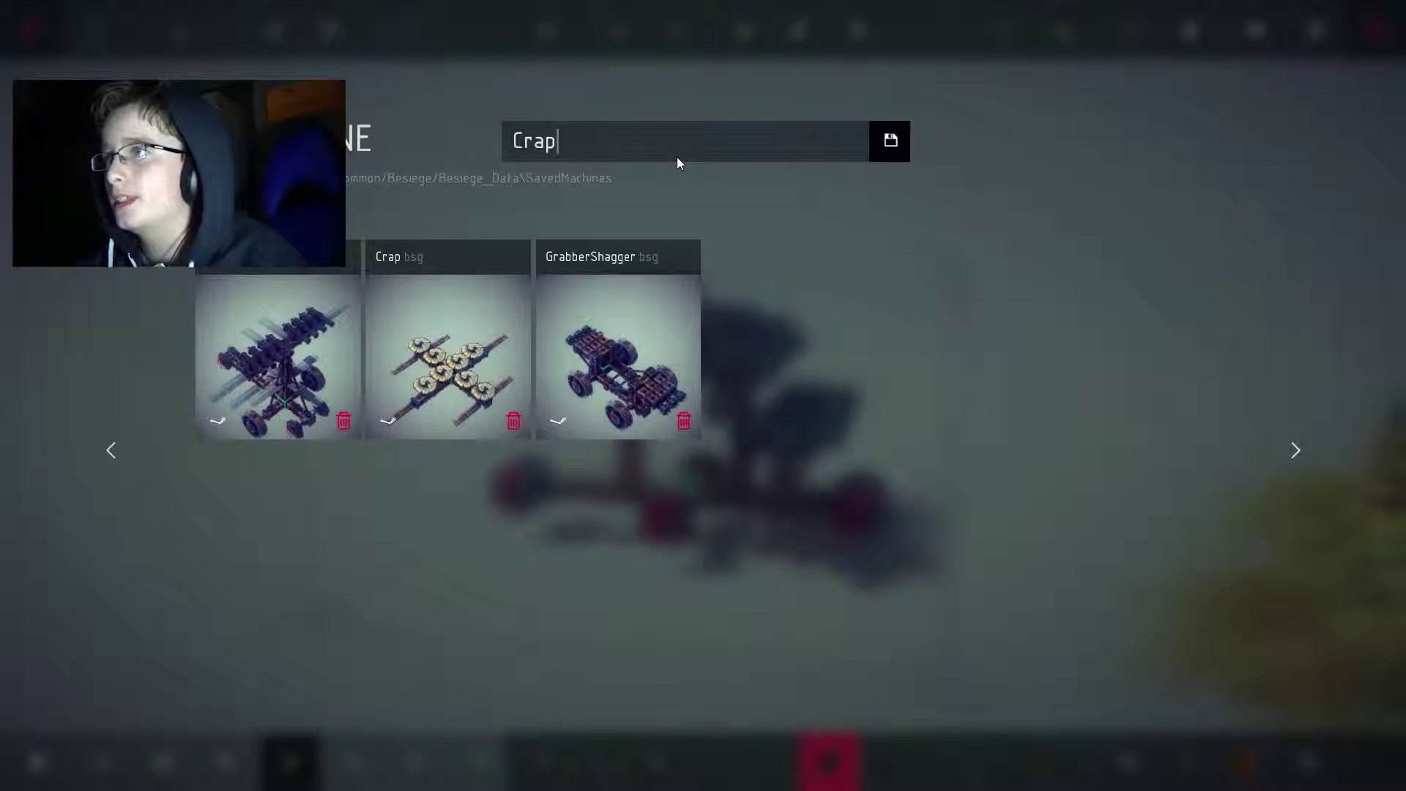
key("BackSpace")
key("BackSpace")
key("BackSpace")
key("BackSpace")
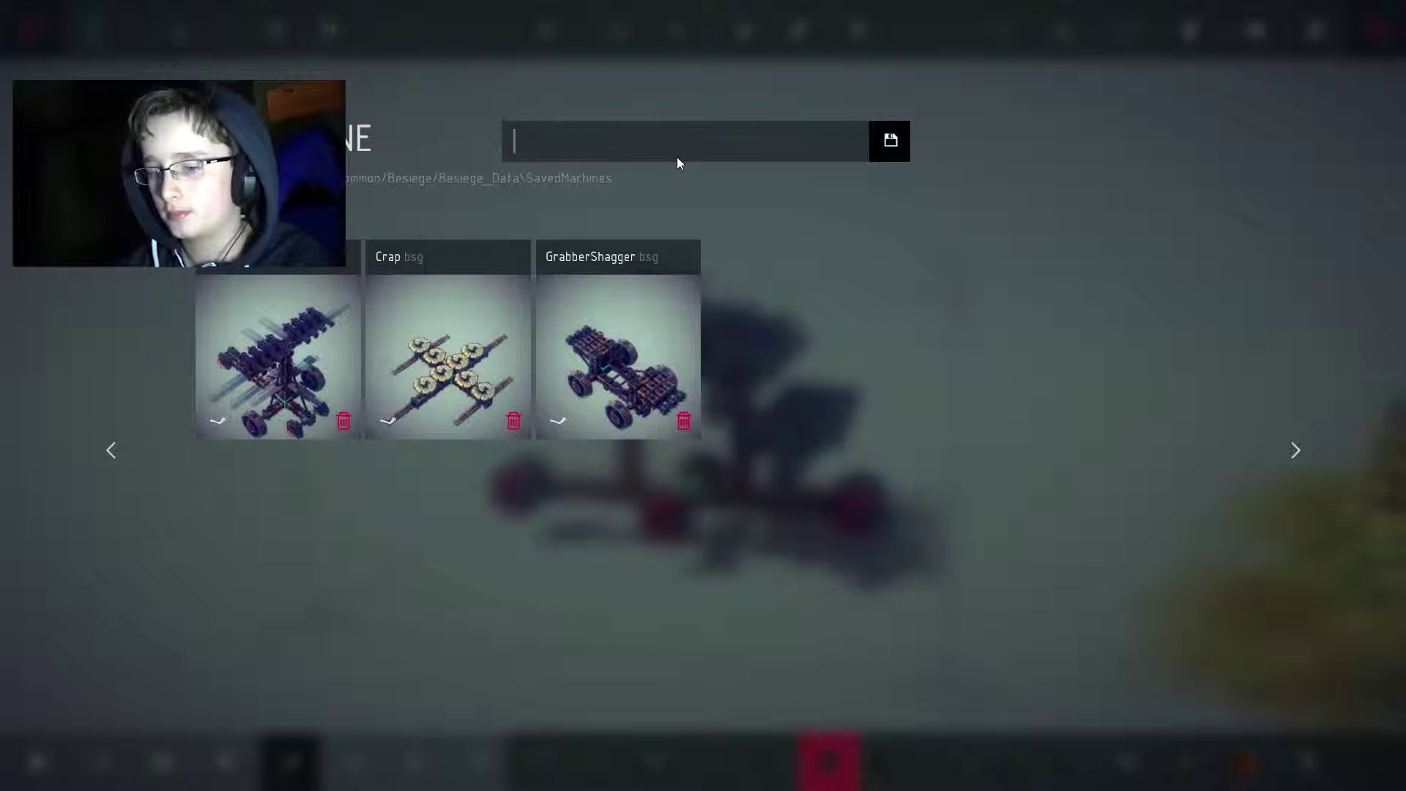
type("The")
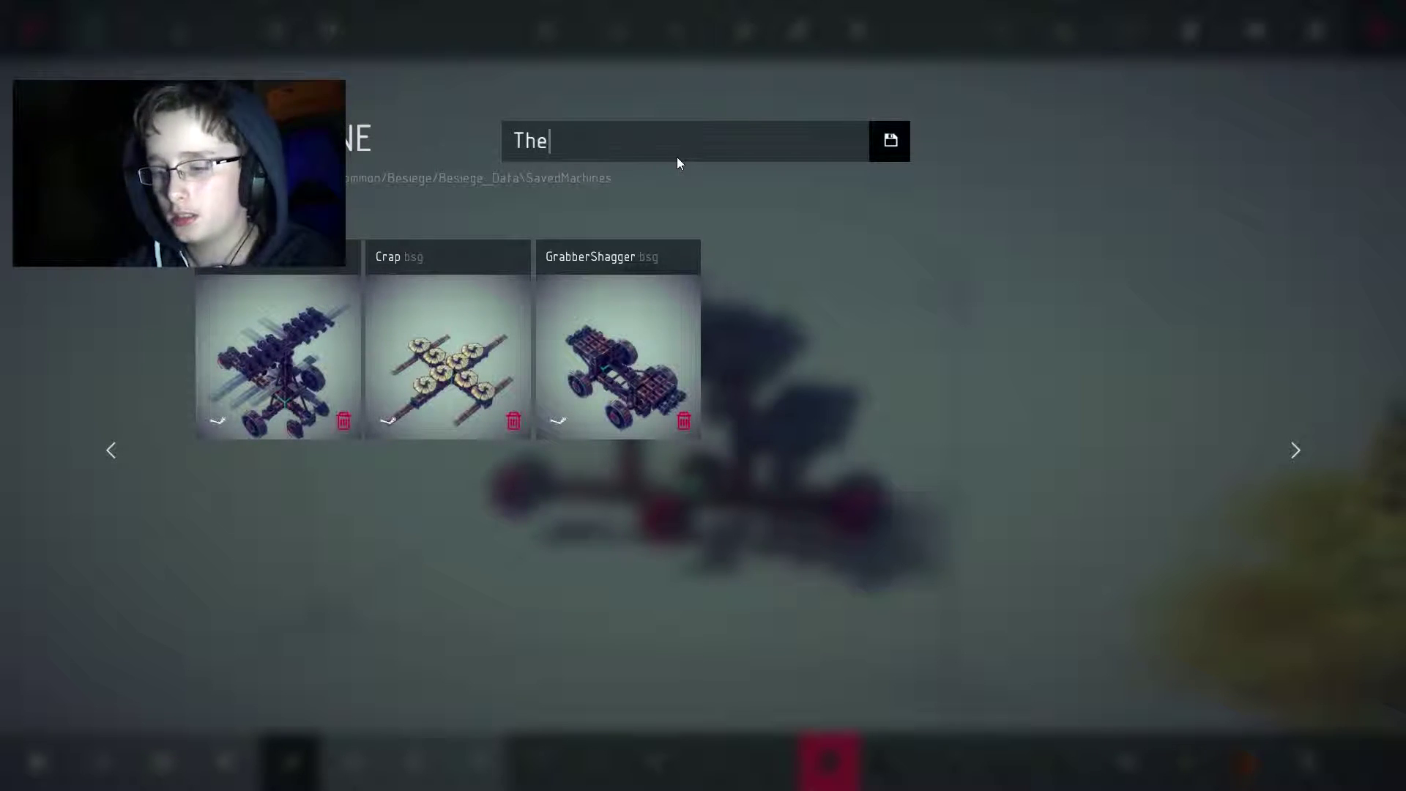
type(" E")
key("BackSpace")
key("BackSpace")
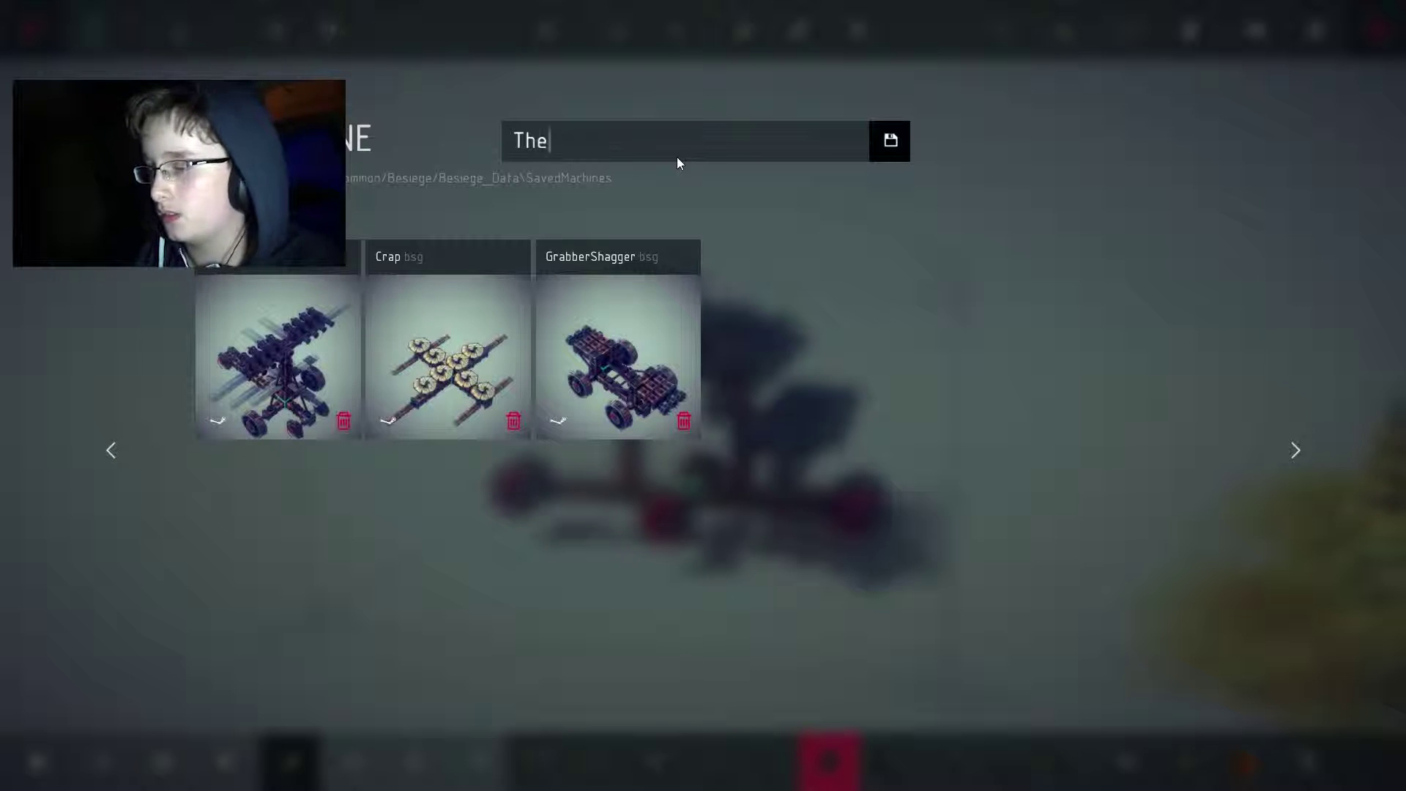
type(" E")
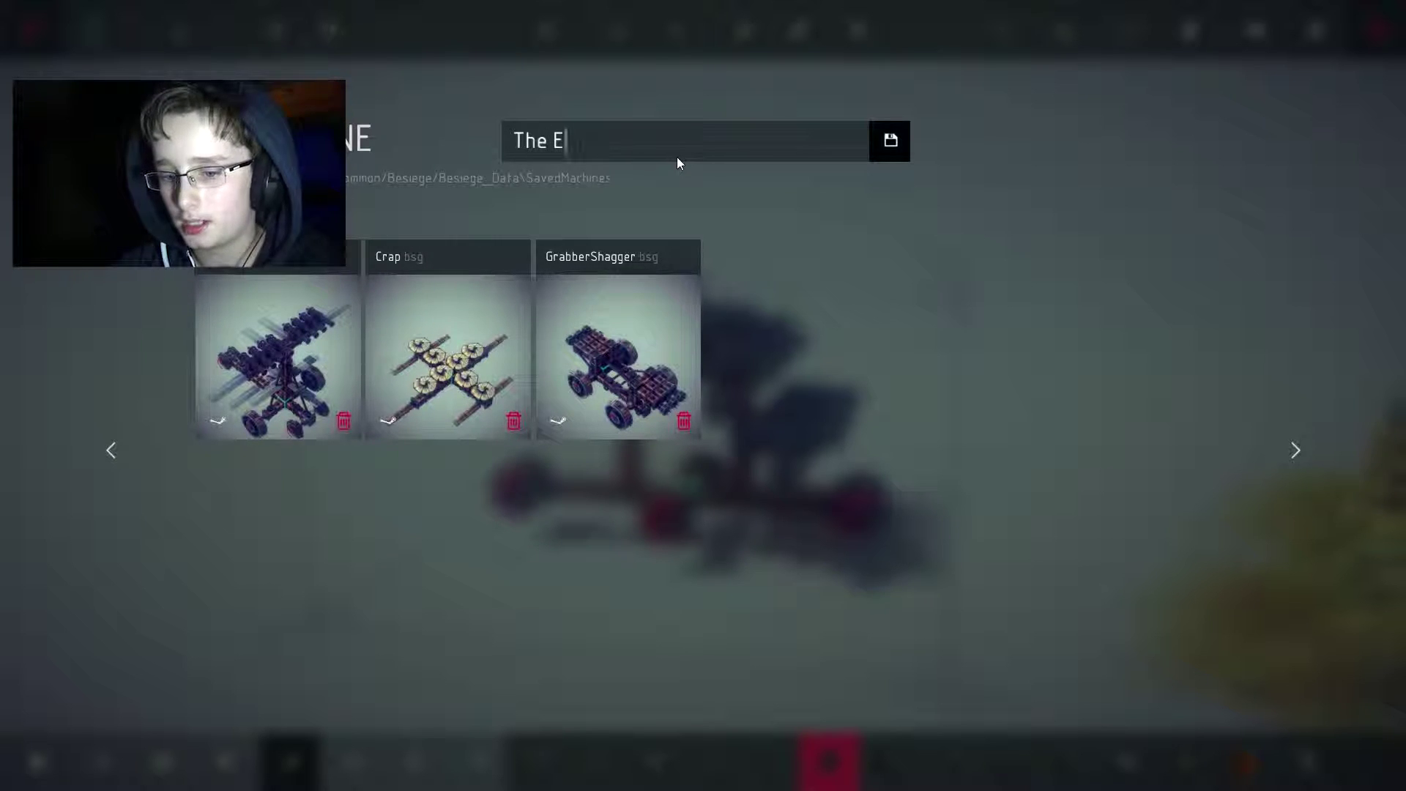
type("xplos")
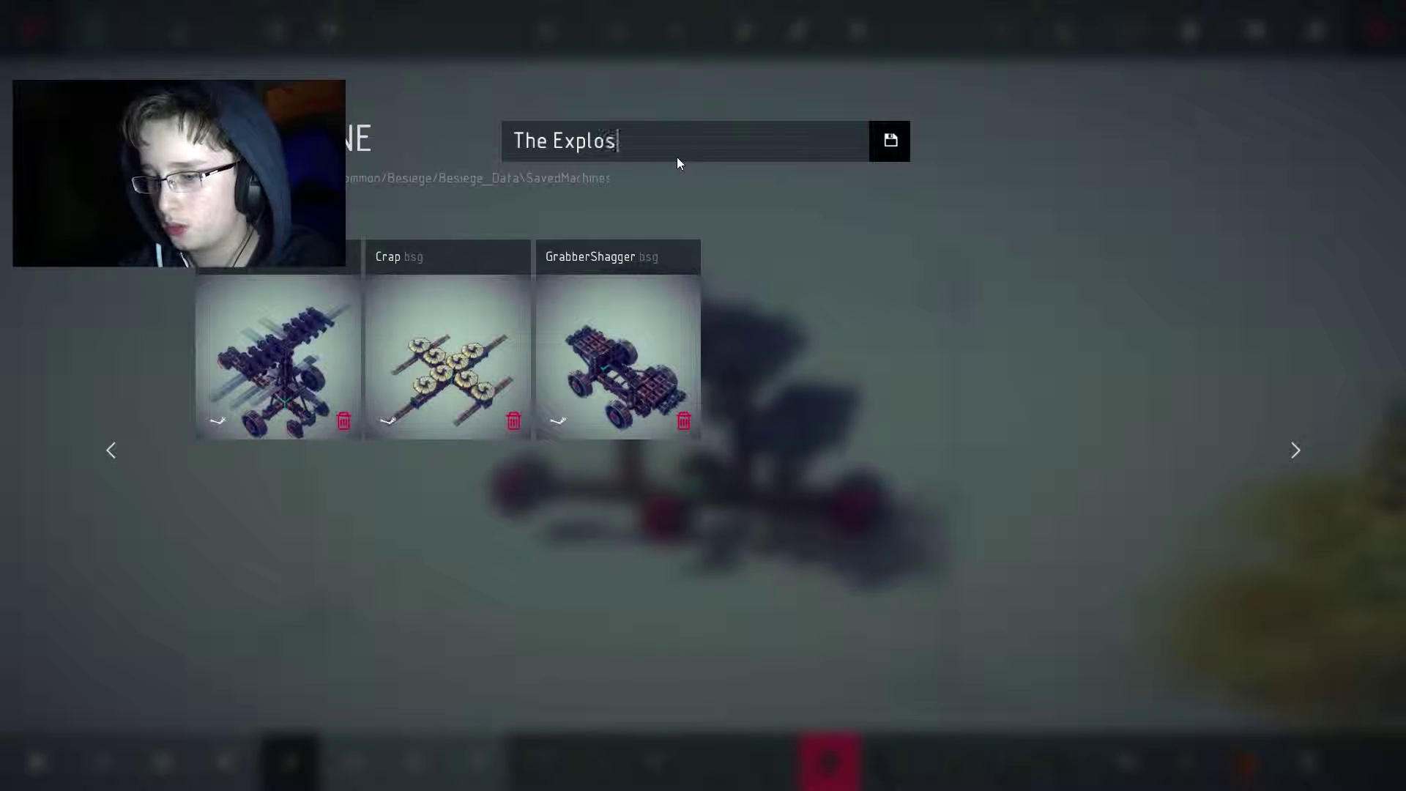
type("ionator")
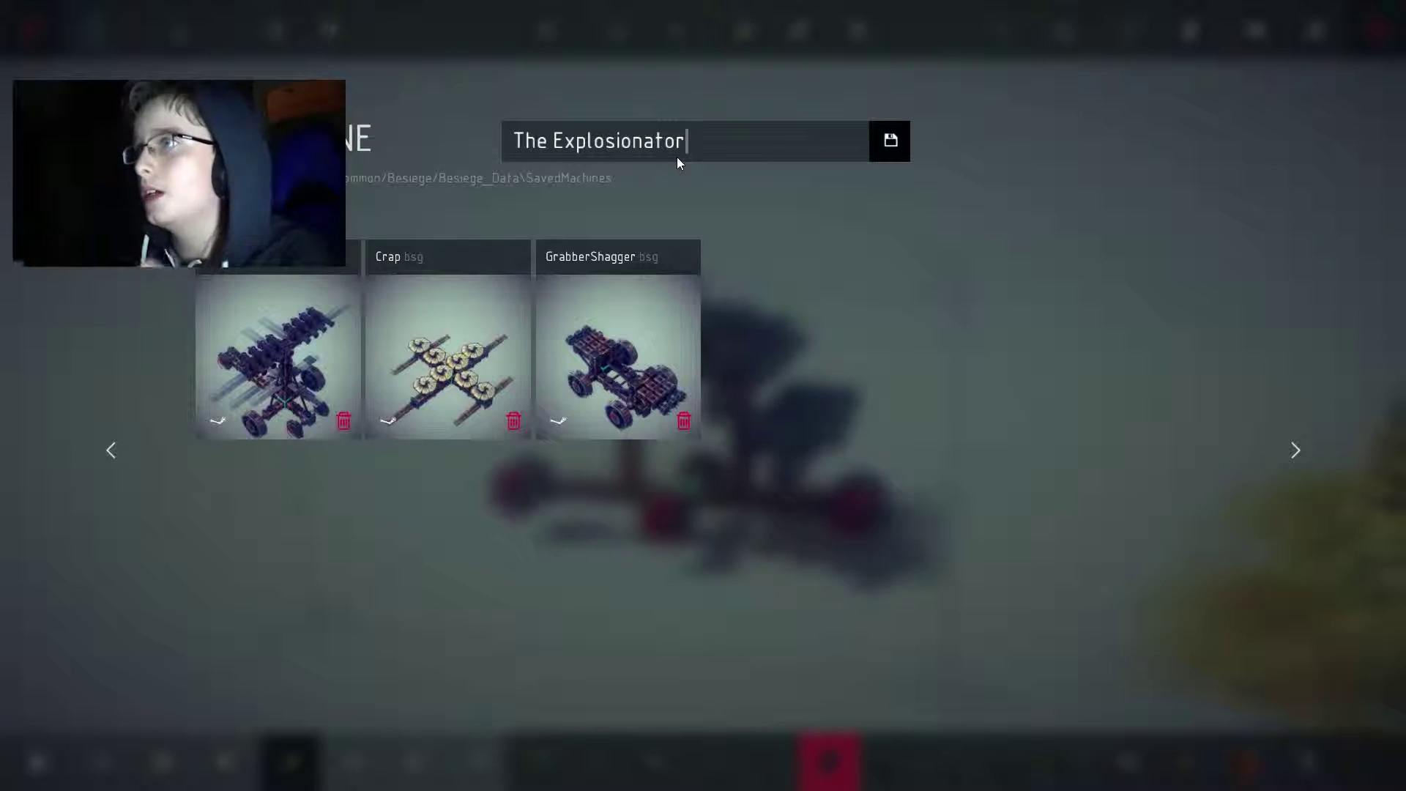
left_click(891, 139)
mouse_move(737, 329)
left_mouse_down()
mouse_move(799, 192)
mouse_move(907, 325)
left_mouse_up()
mouse_move(779, 333)
left_mouse_down()
mouse_move(753, 280)
mouse_move(744, 363)
left_mouse_up()
key("space")
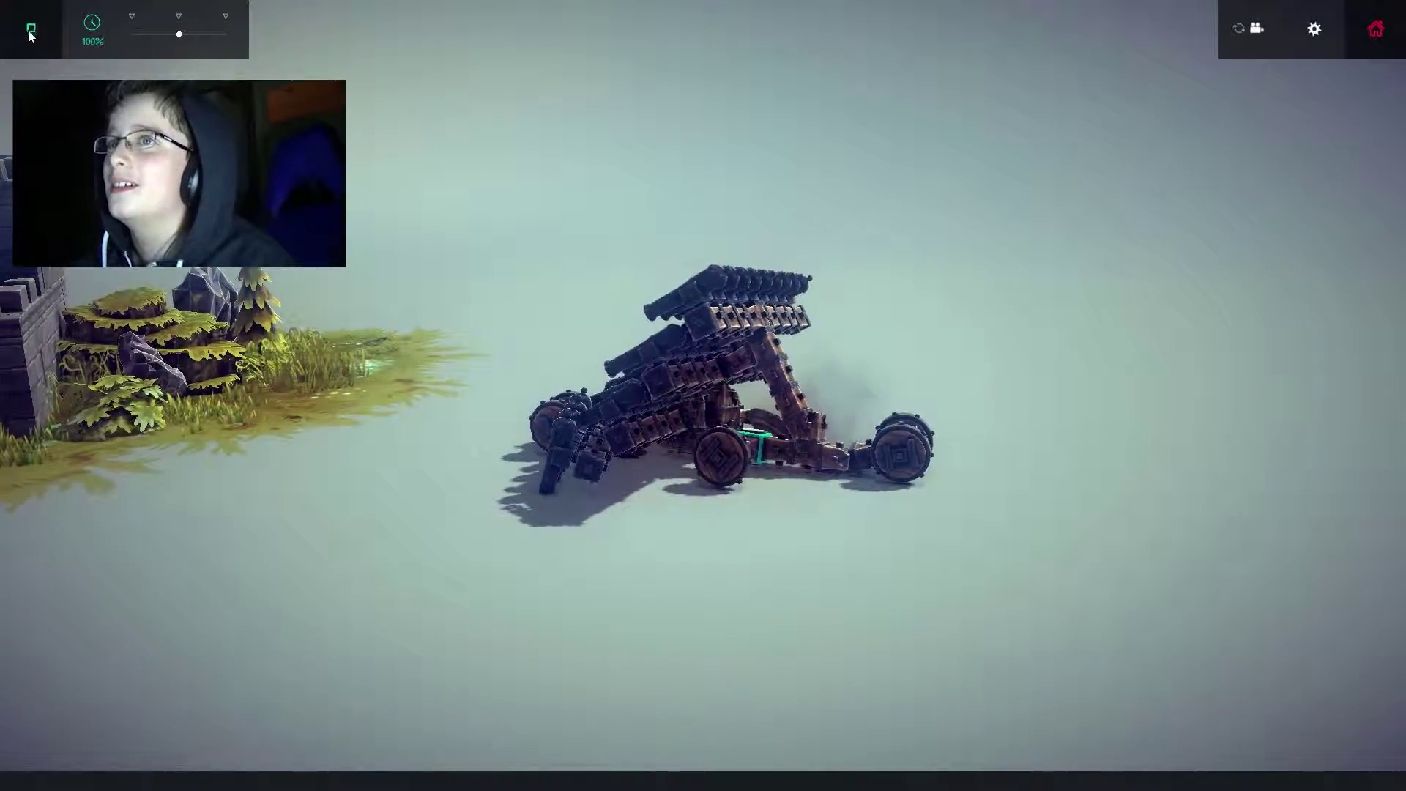
key("space")
mouse_move(876, 270)
left_mouse_down()
mouse_move(858, 221)
mouse_move(706, 237)
mouse_move(669, 265)
mouse_move(625, 264)
mouse_move(664, 237)
left_mouse_up()
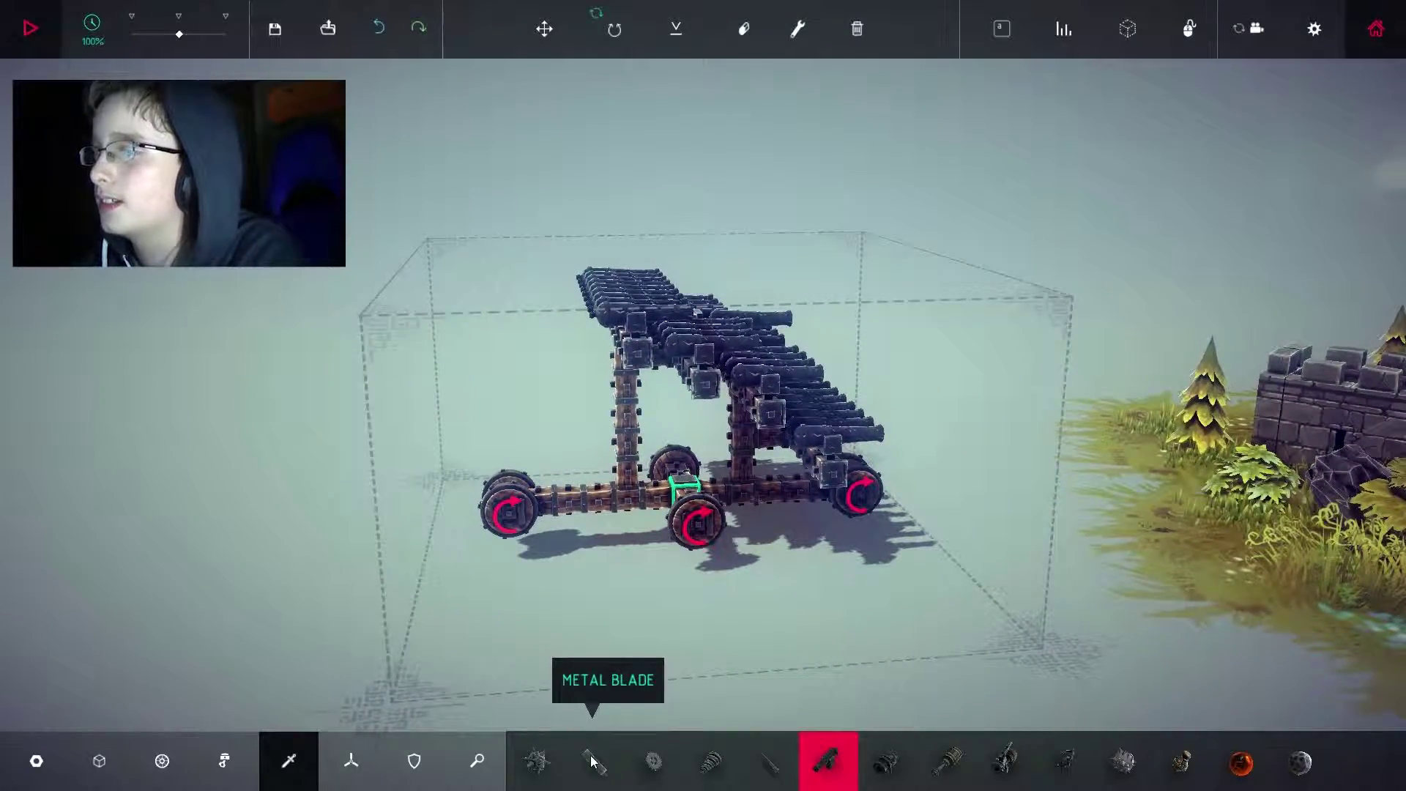
Switch the part palette to basic blocks and select the Brace block.
mouse_move(621, 757)
left_mouse_down()
mouse_move(644, 607)
mouse_move(549, 703)
left_mouse_up()
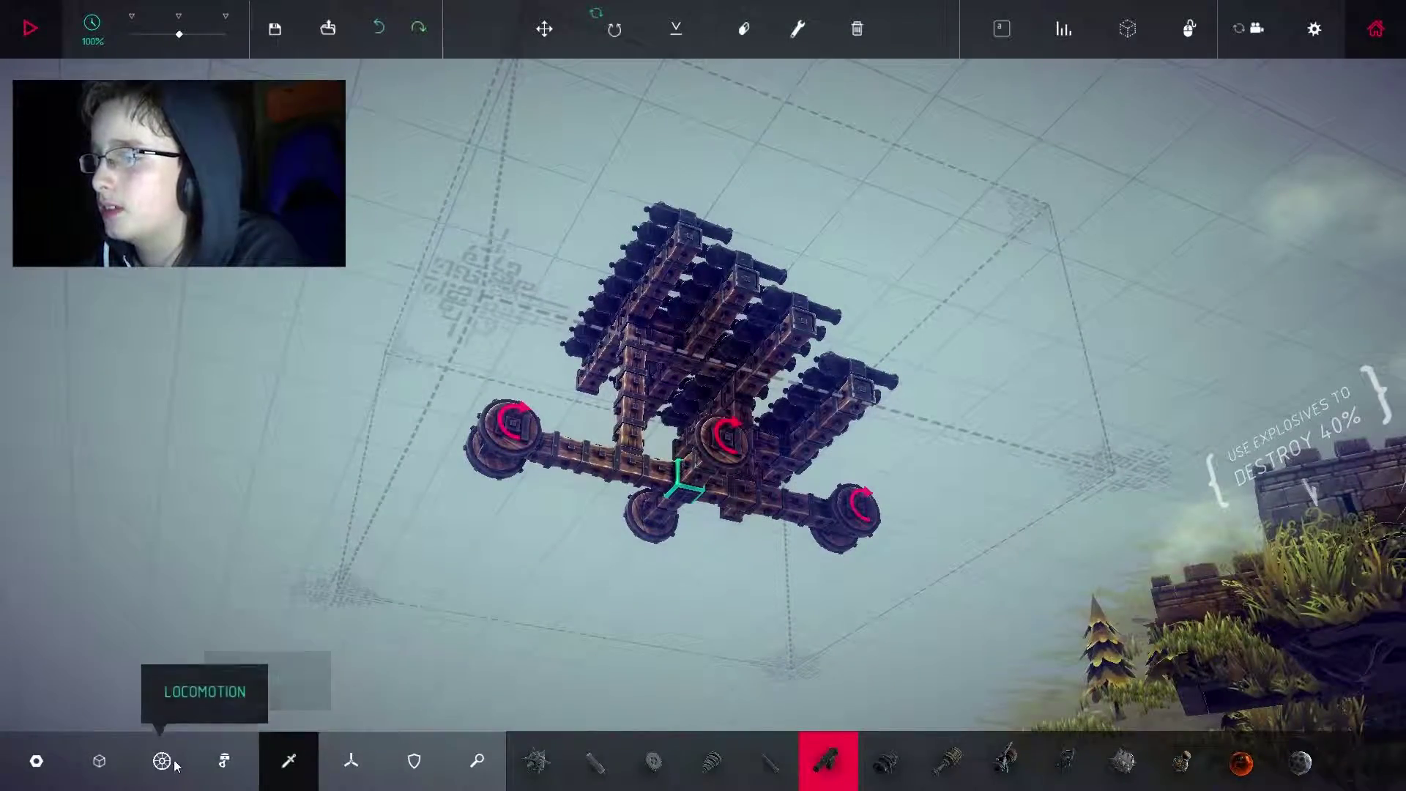
left_click(37, 760)
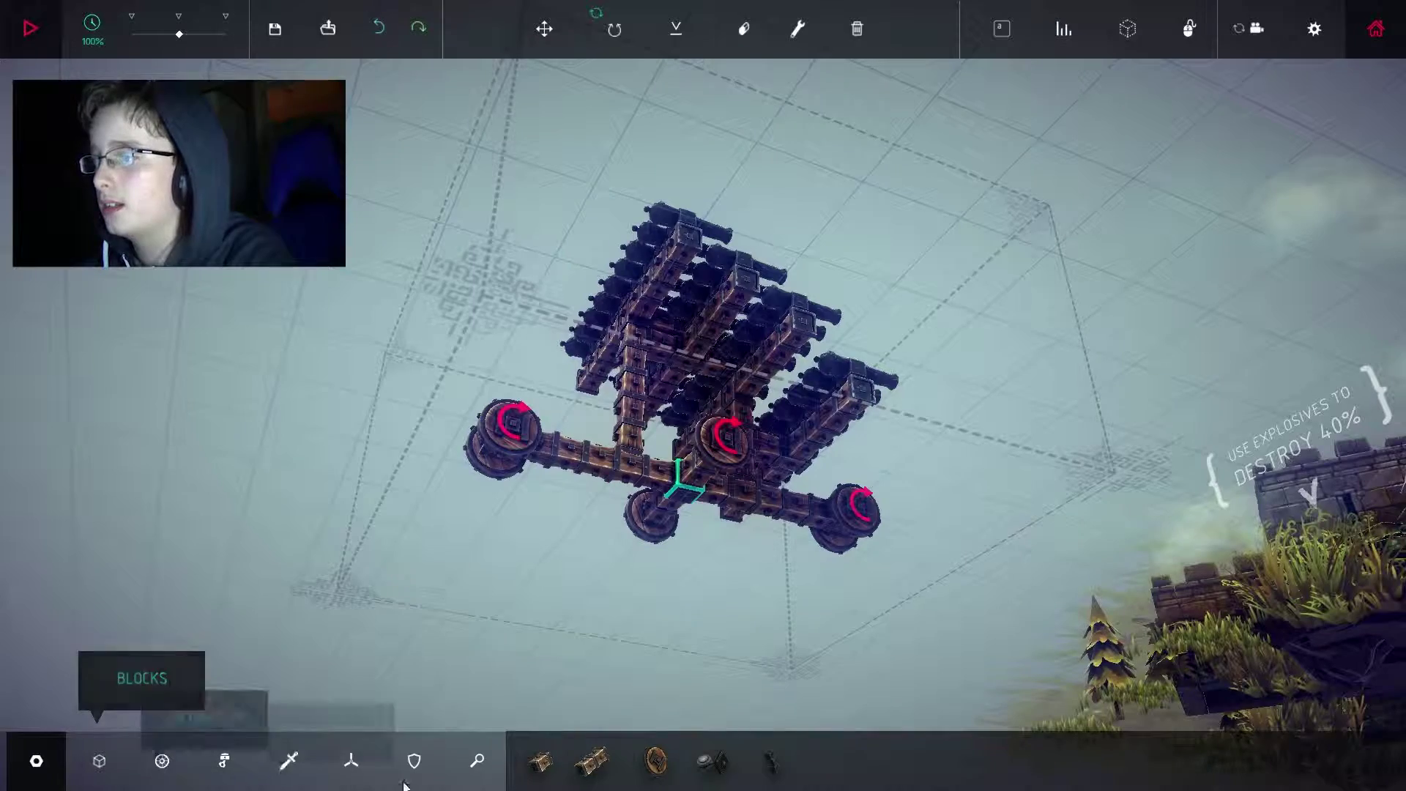
left_click(776, 755)
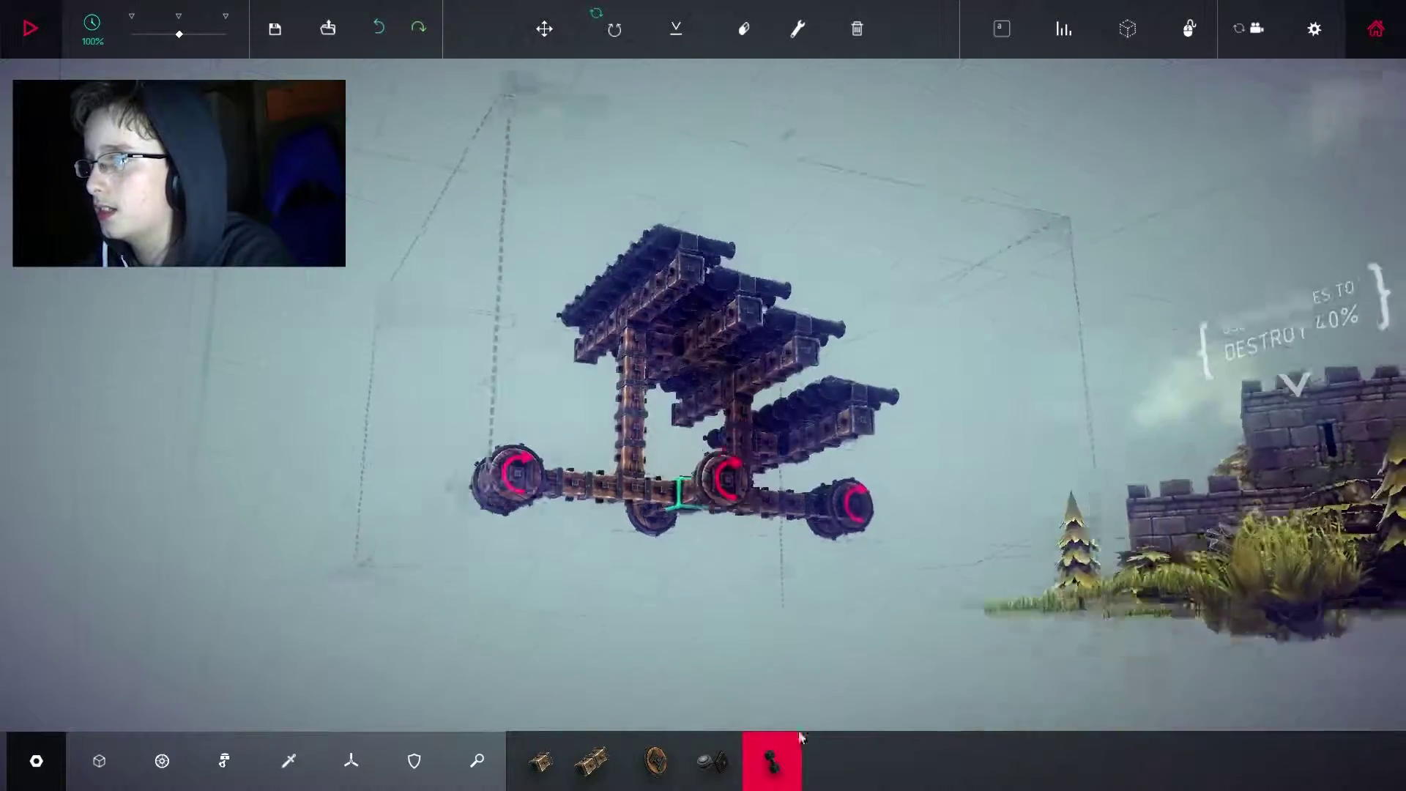